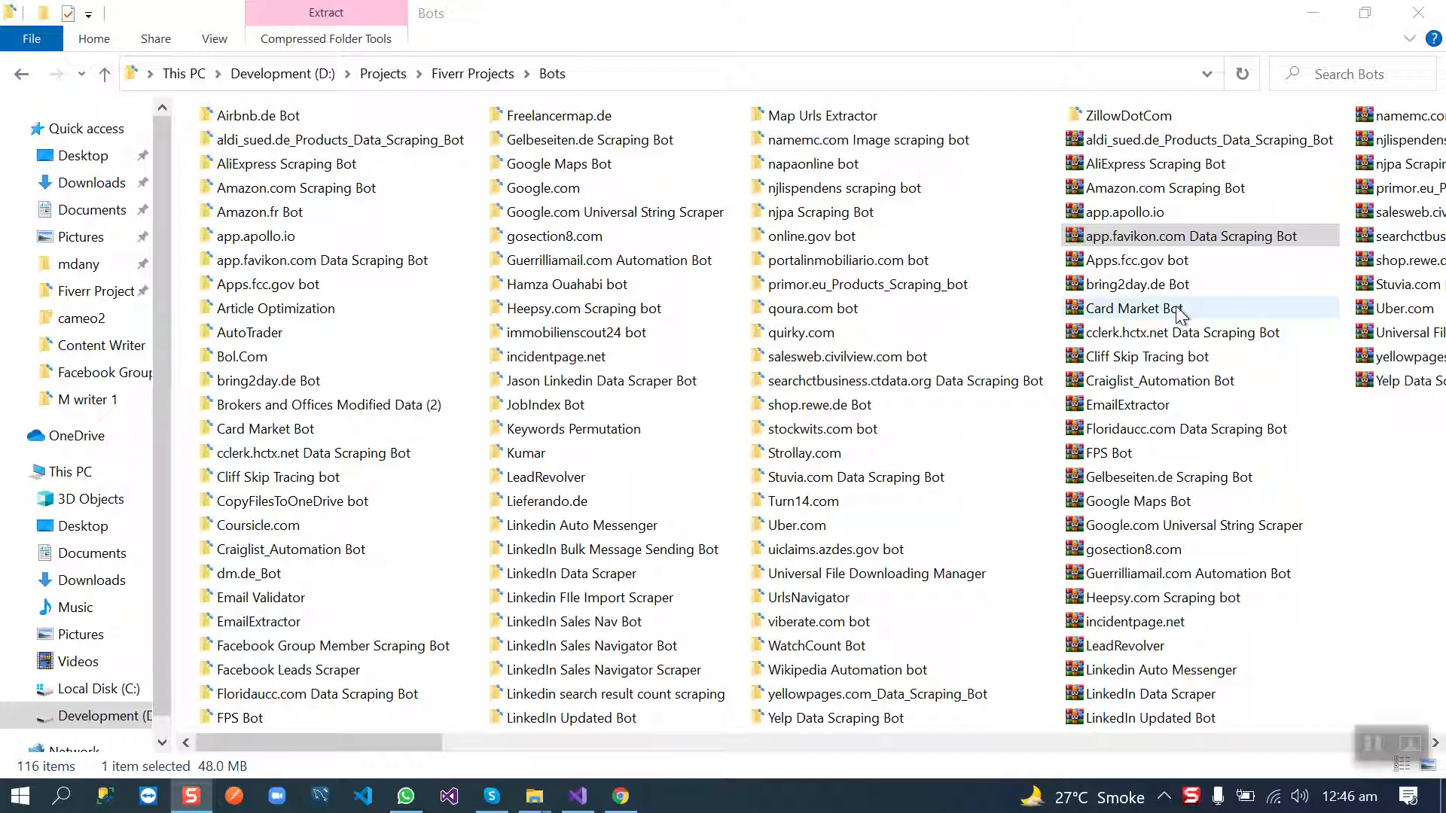
# Open the app.favikon.com Data Scraping Bot folder inside the Bots projects folder.
pyautogui.click(1076, 240)
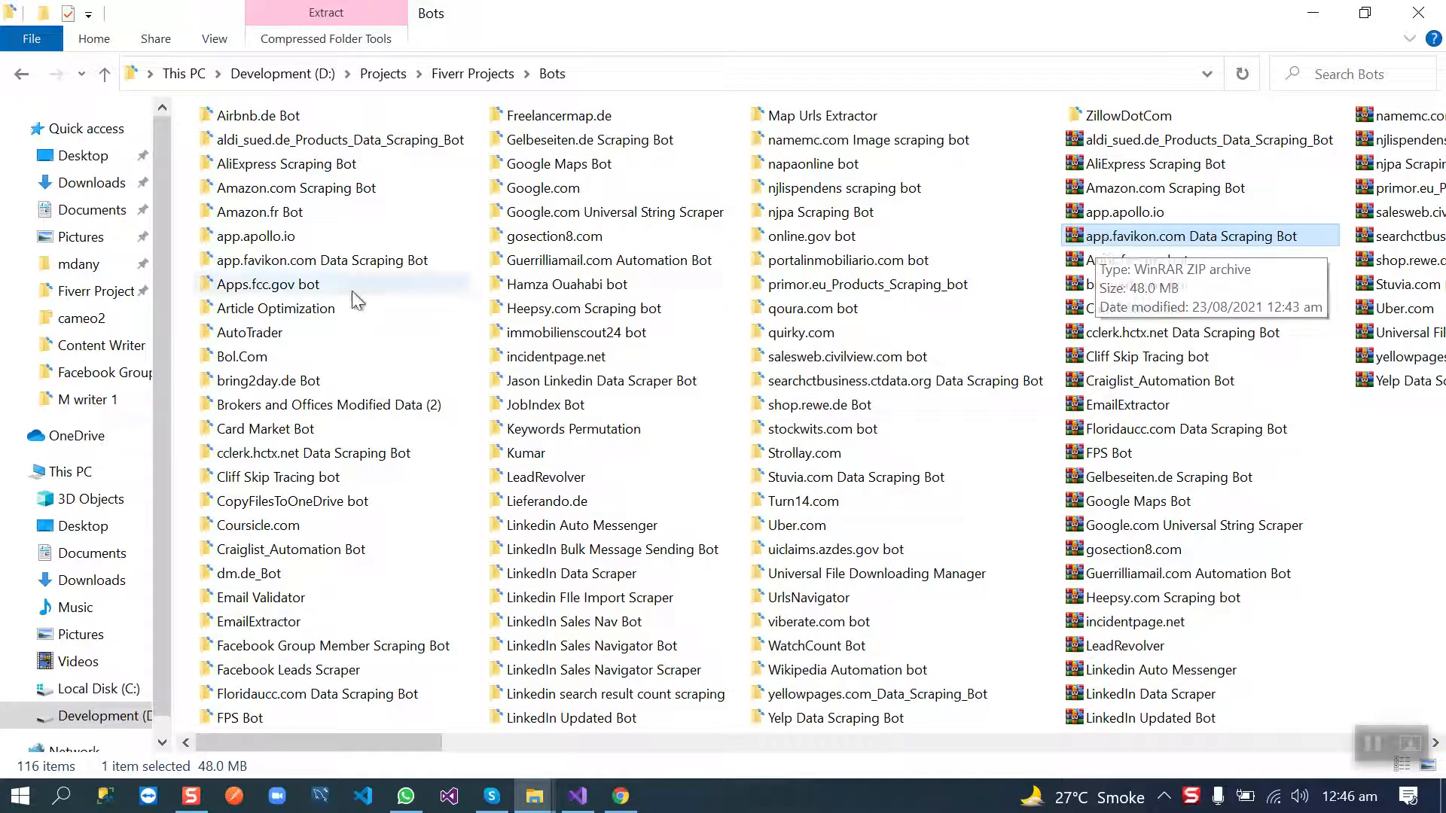
pyautogui.click(299, 262)
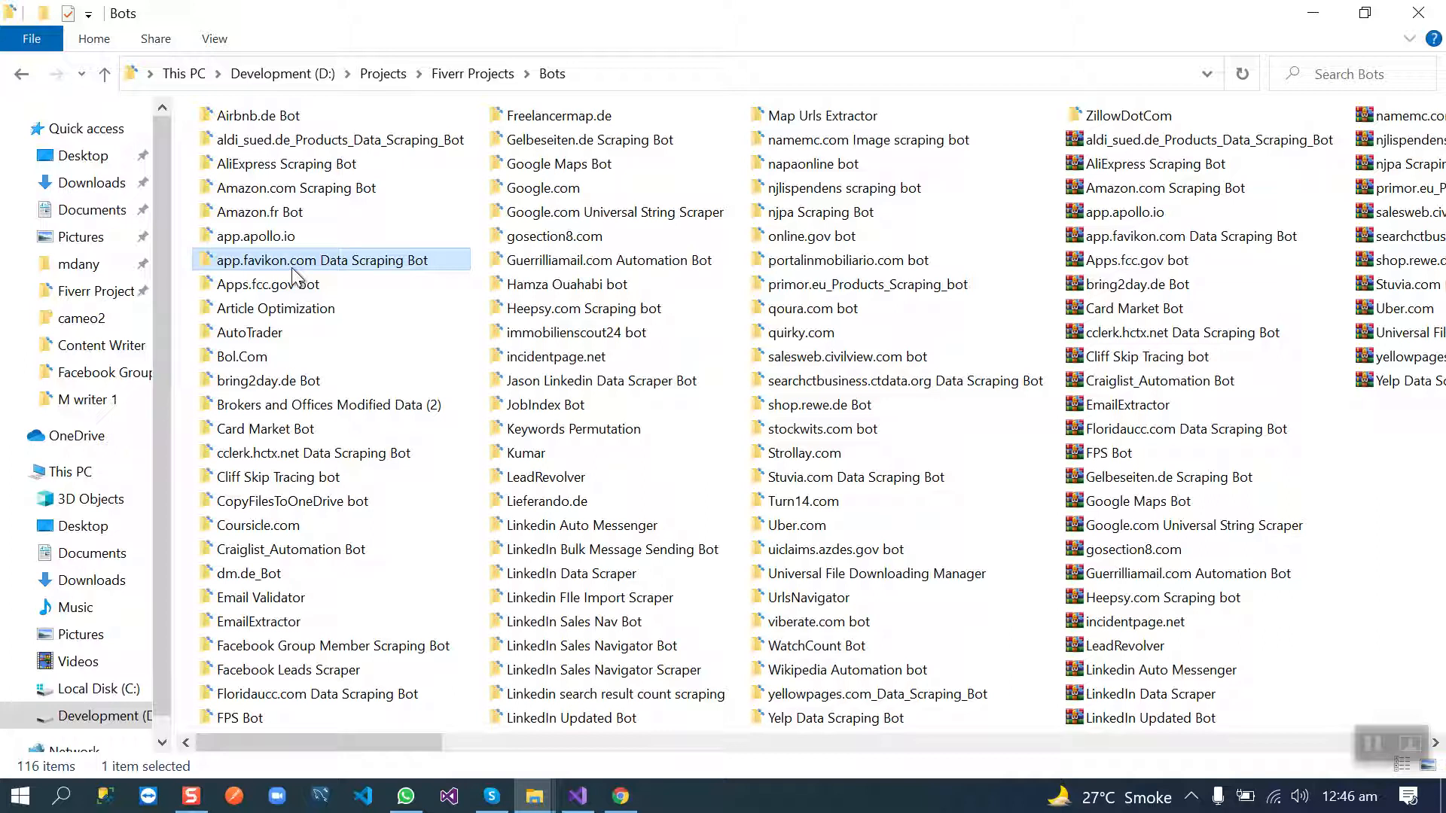
pyautogui.doubleClick(272, 260)
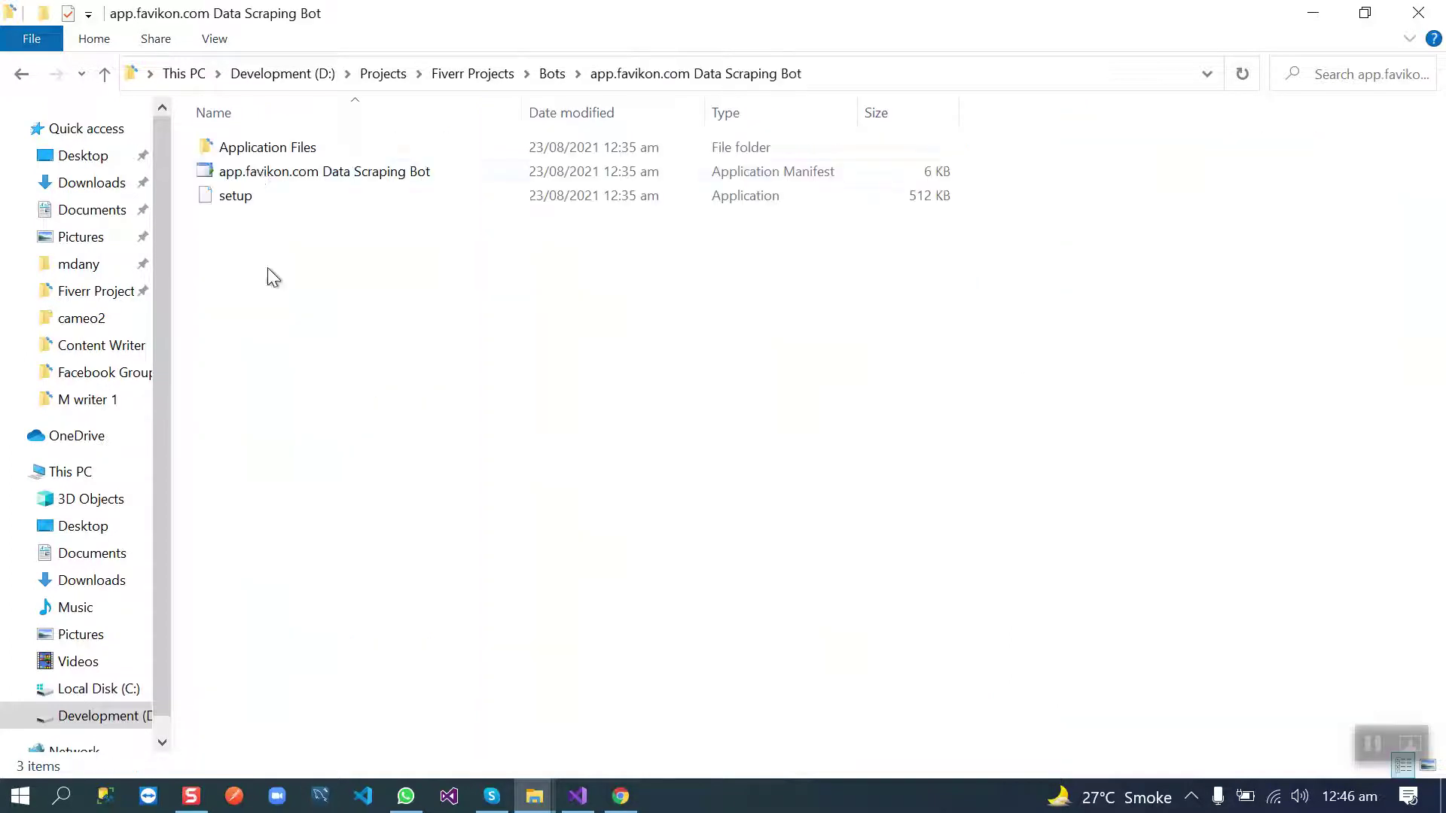
# Launch the bot application from Application Files, start its scraping run and dismiss the cookie notice.
pyautogui.doubleClick(259, 147)
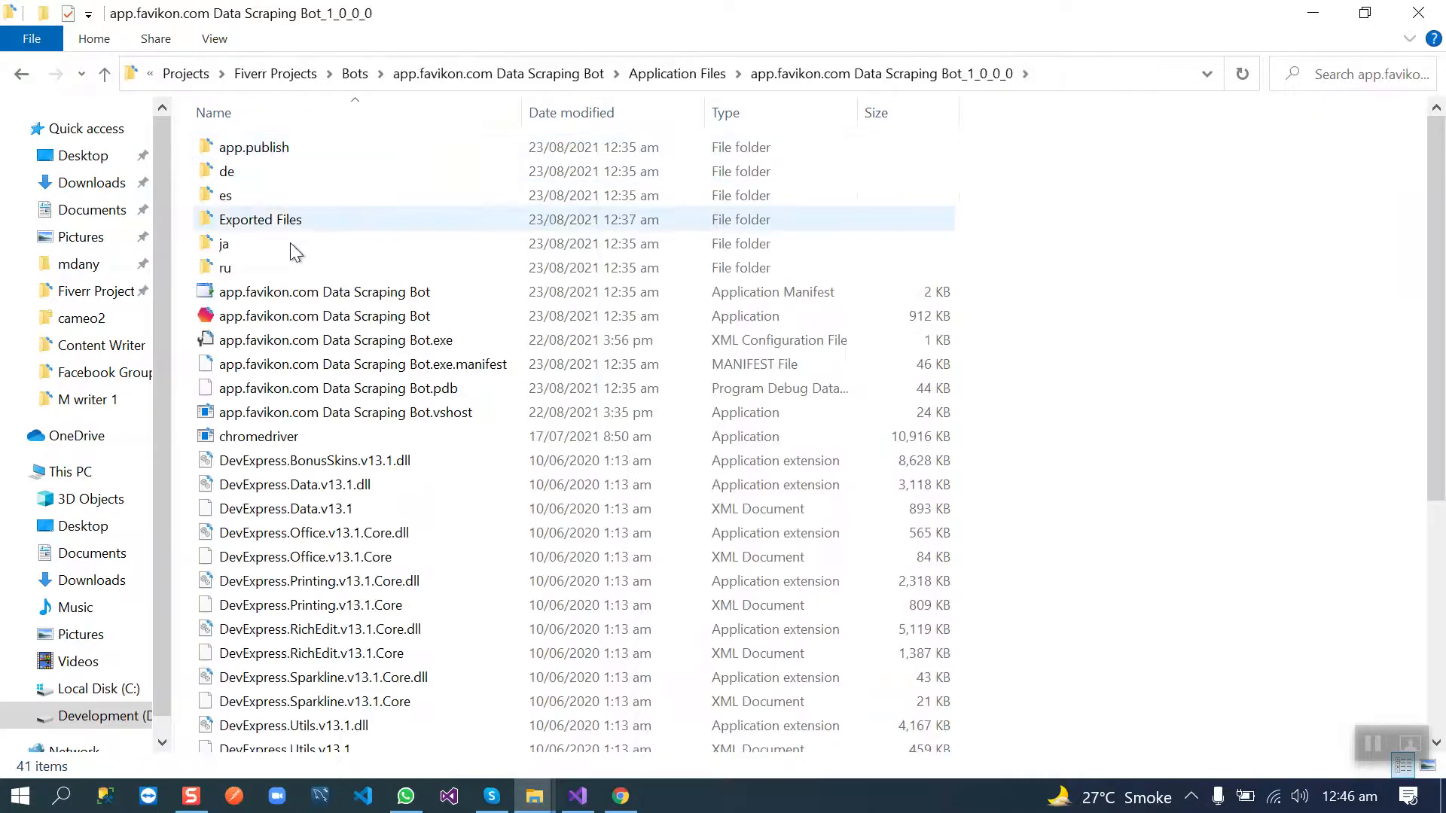
pyautogui.click(299, 319)
pyautogui.doubleClick(300, 320)
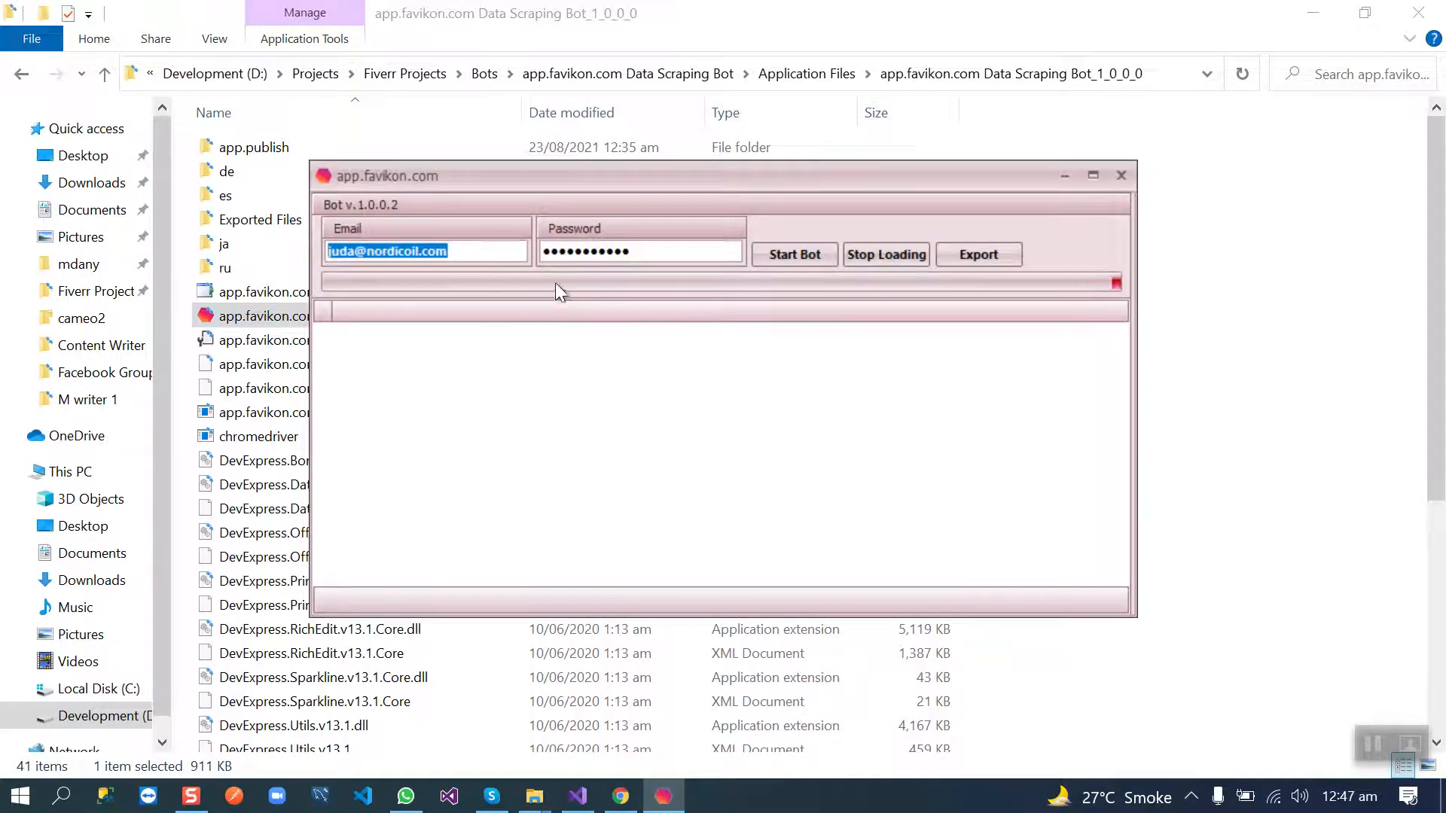
pyautogui.click(793, 259)
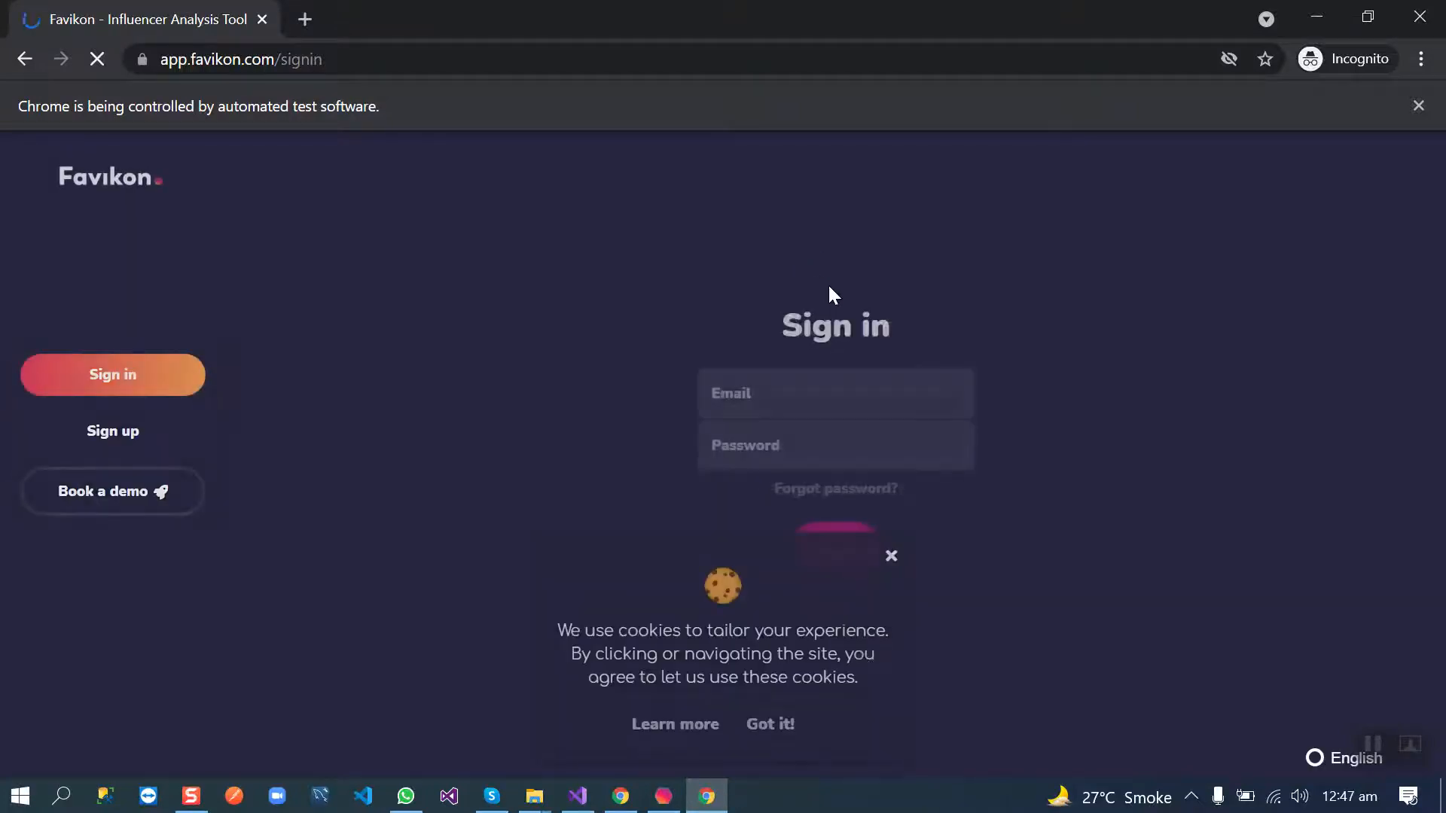
pyautogui.click(770, 724)
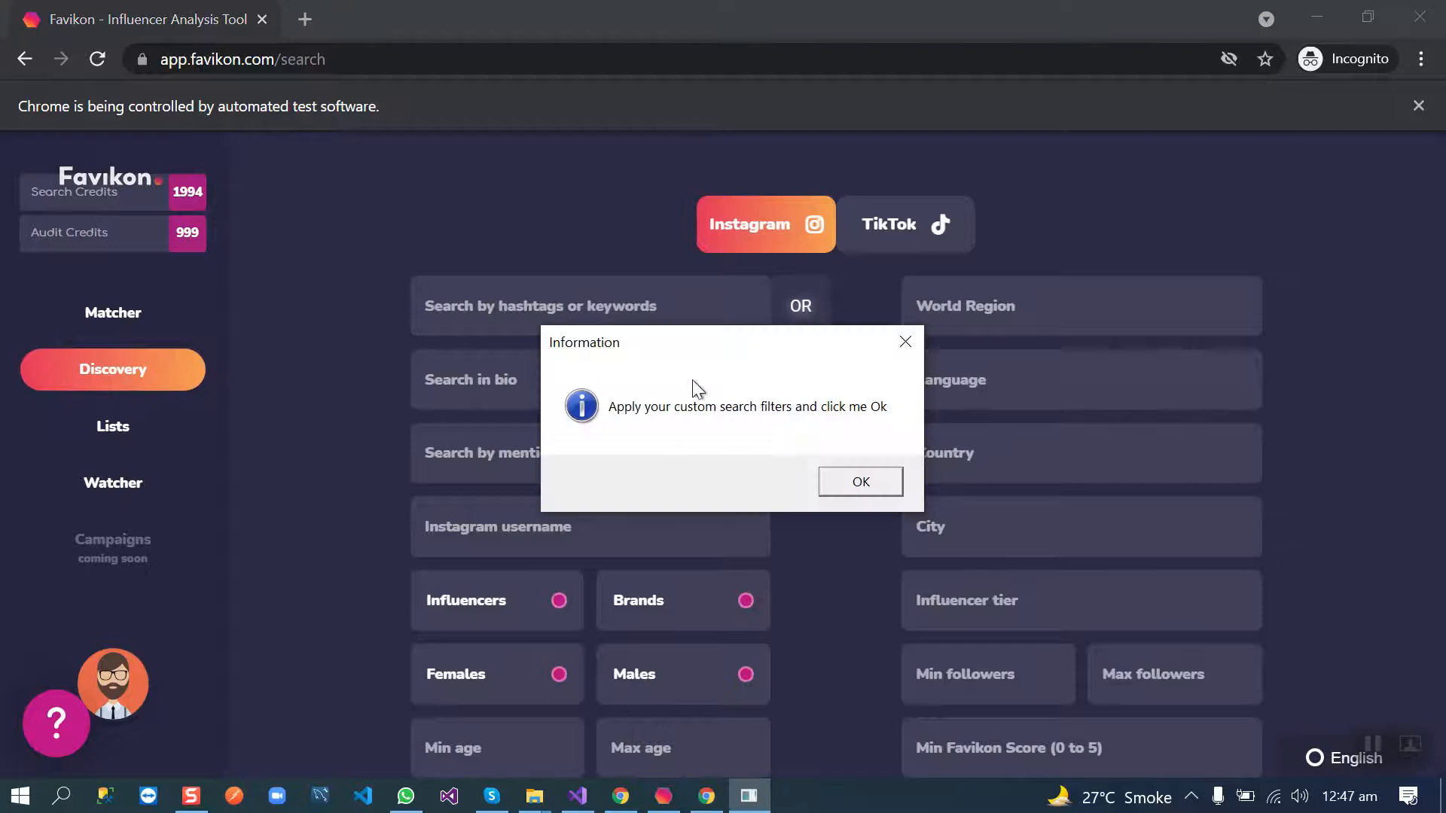
# Move the bot's Information prompt to the top-right corner, clear of the Discovery filters.
pyautogui.moveTo(748, 346); pyautogui.dragTo(1195, 105)
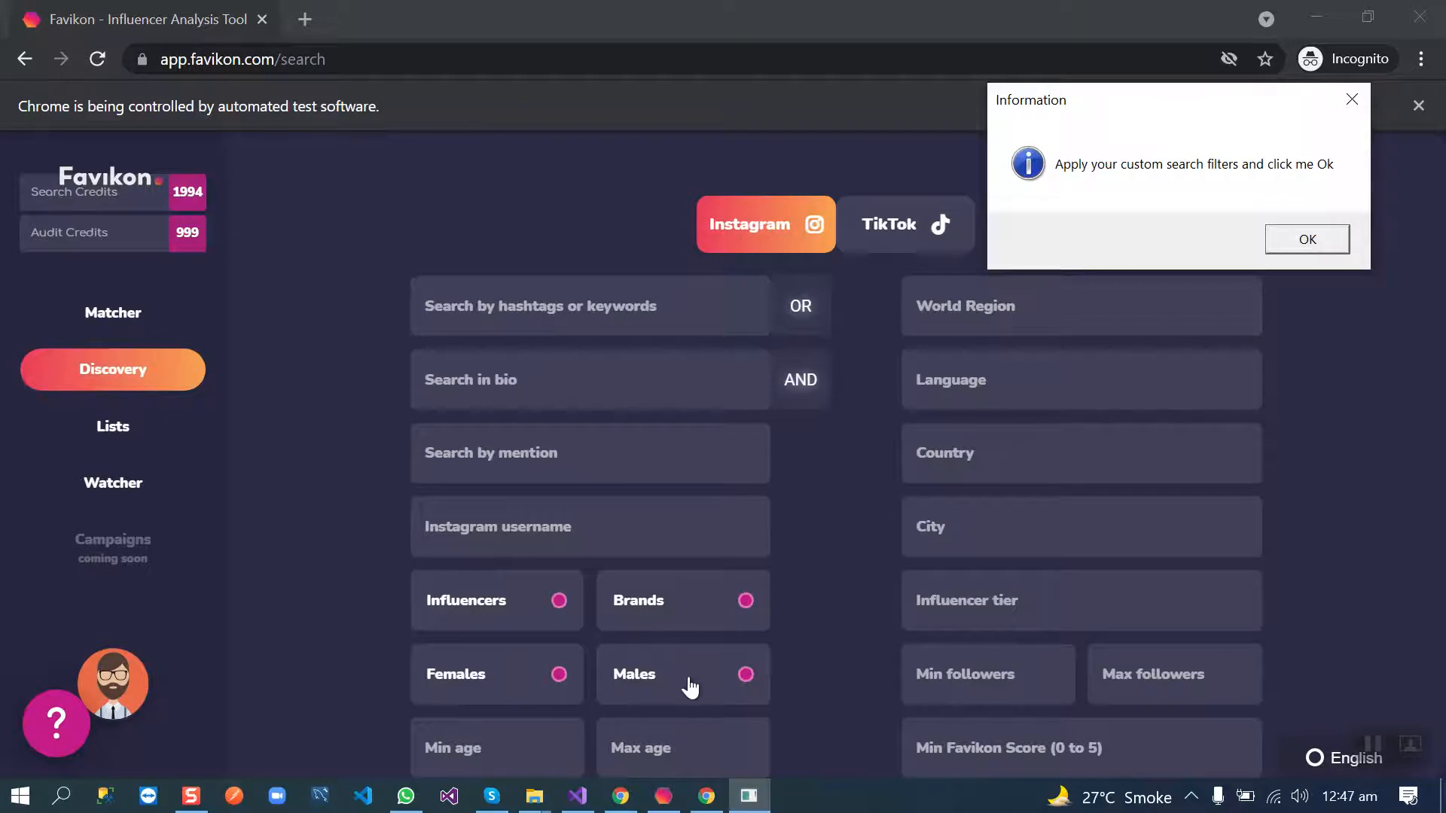
pyautogui.scroll(-3, 636, 657)
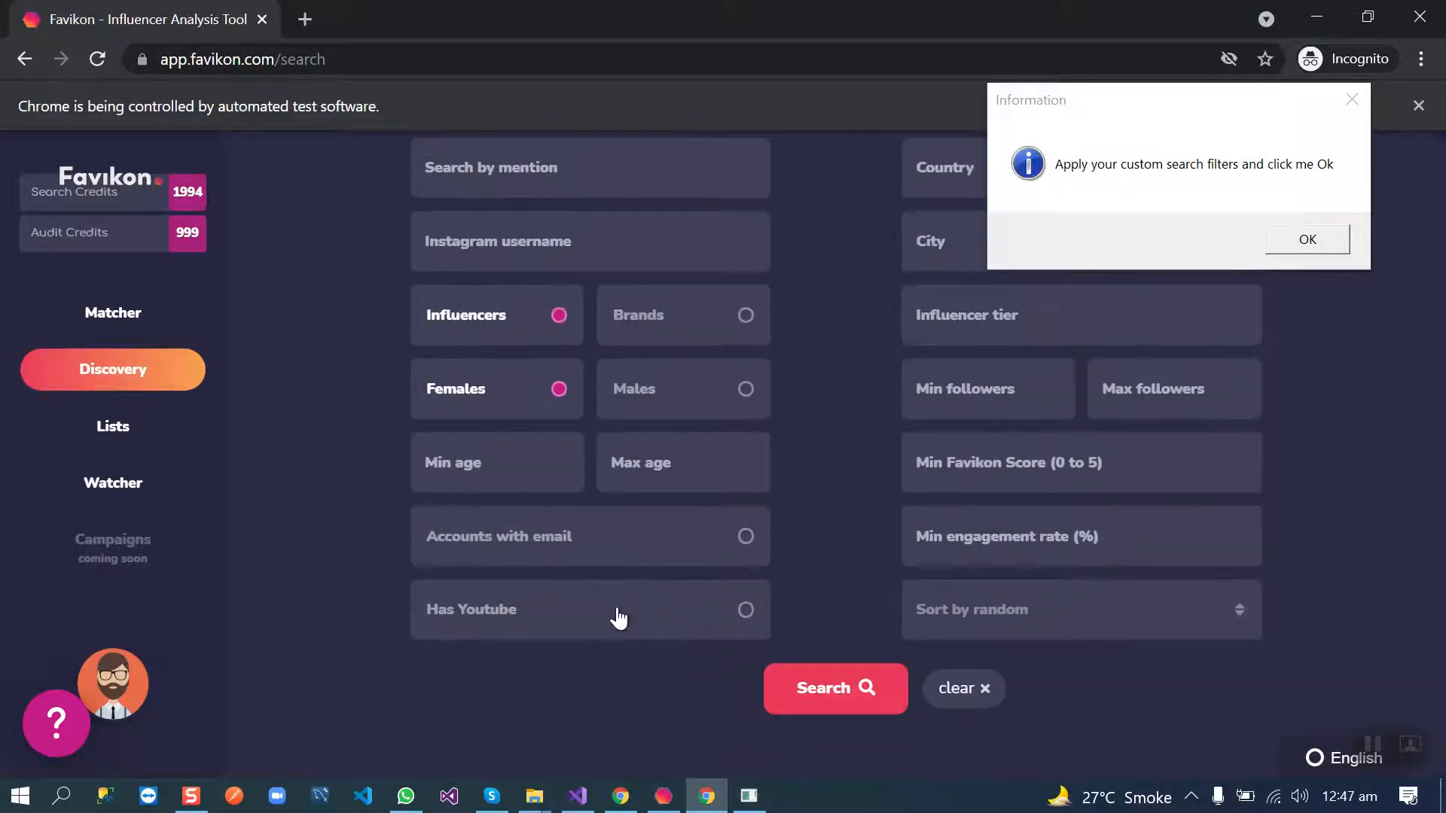
# Filter for max age 25, United States, English, accounts with email, and run the search.
pyautogui.click(704, 472)
pyautogui.write('25')
pyautogui.scroll(1, 949, 584)
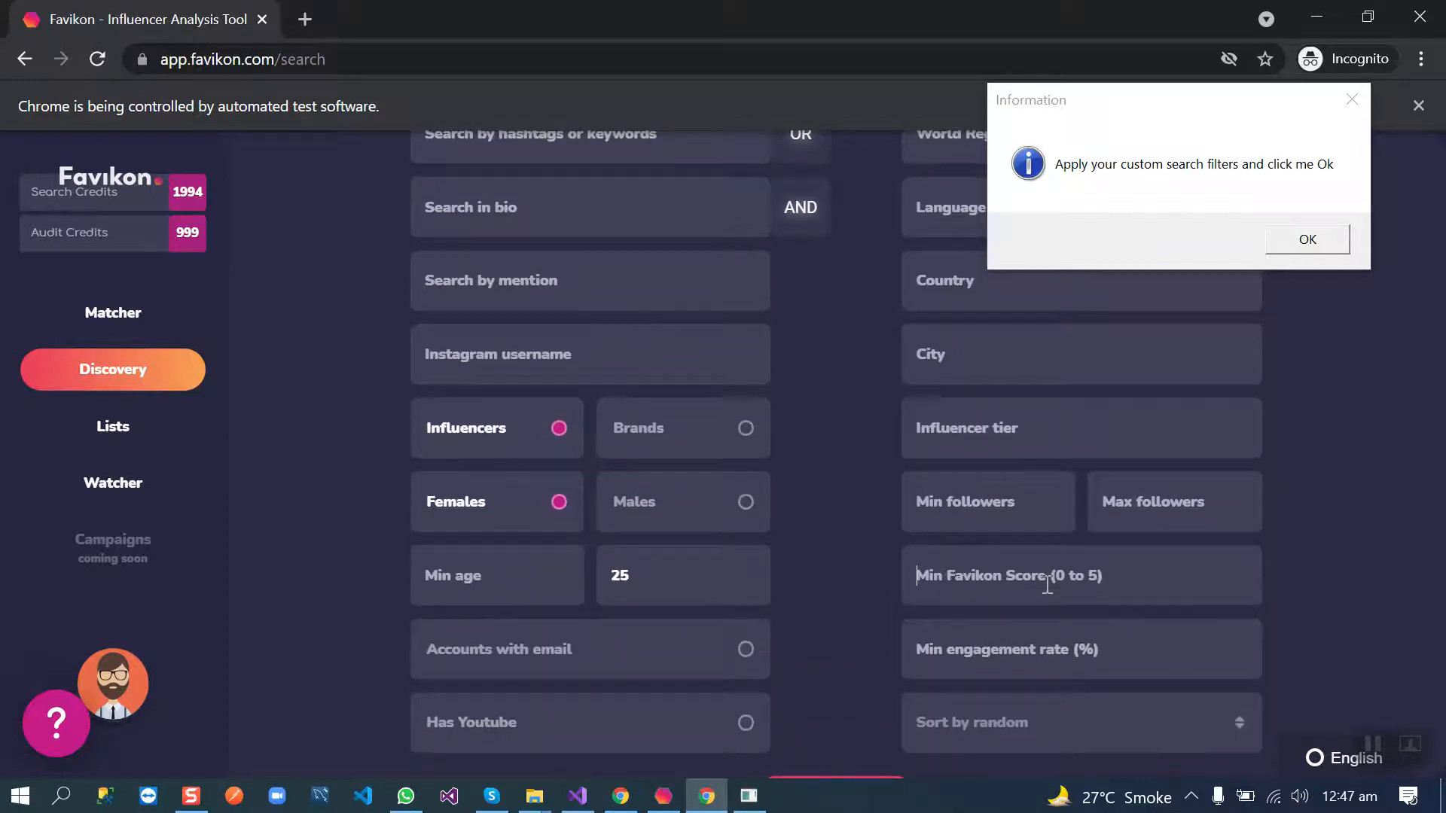
pyautogui.write('5')
pyautogui.scroll(2, 1048, 583)
pyautogui.click(987, 452)
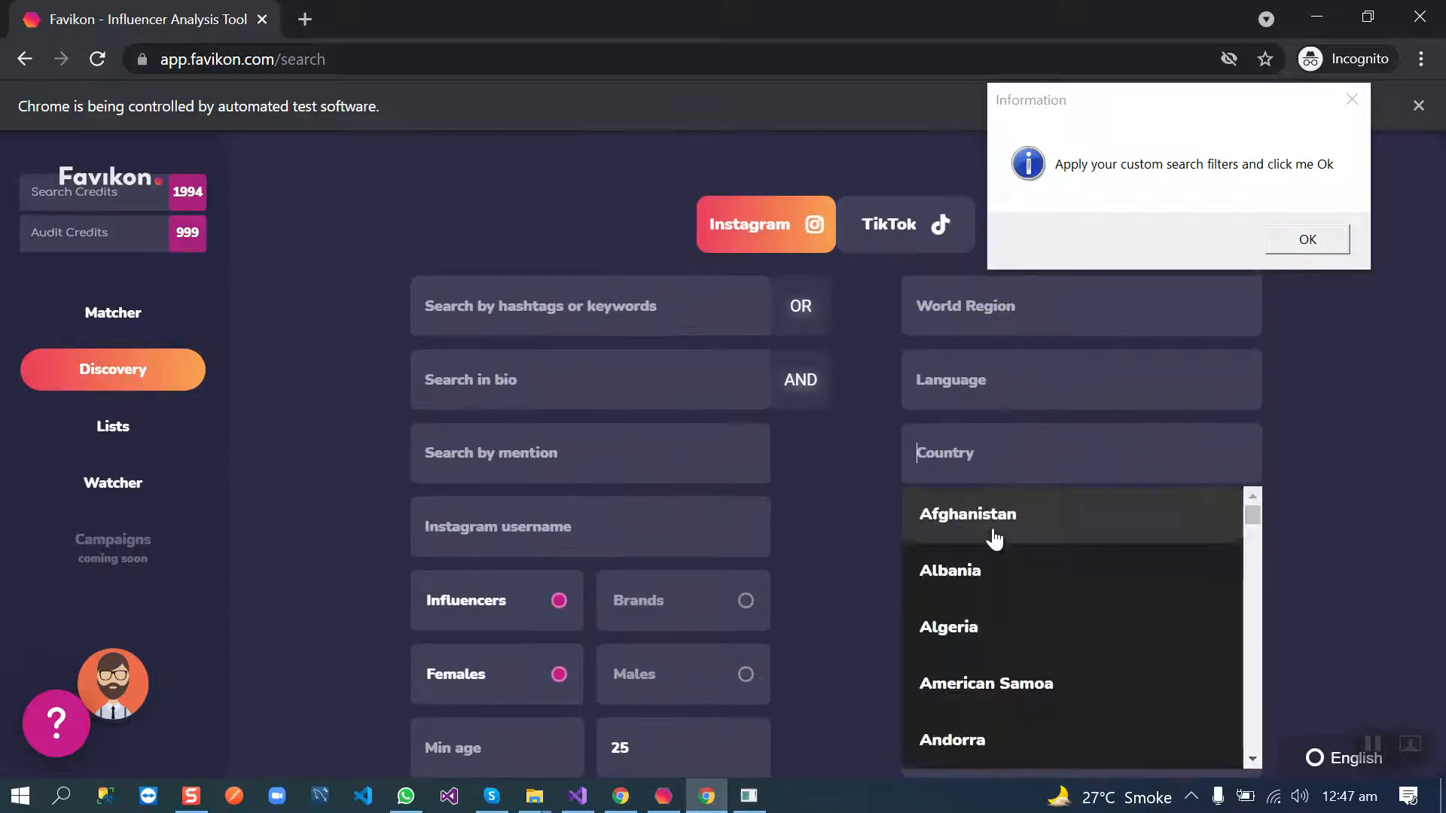
pyautogui.scroll(-1, 994, 565)
pyautogui.scroll(1, 1016, 633)
pyautogui.write('uni')
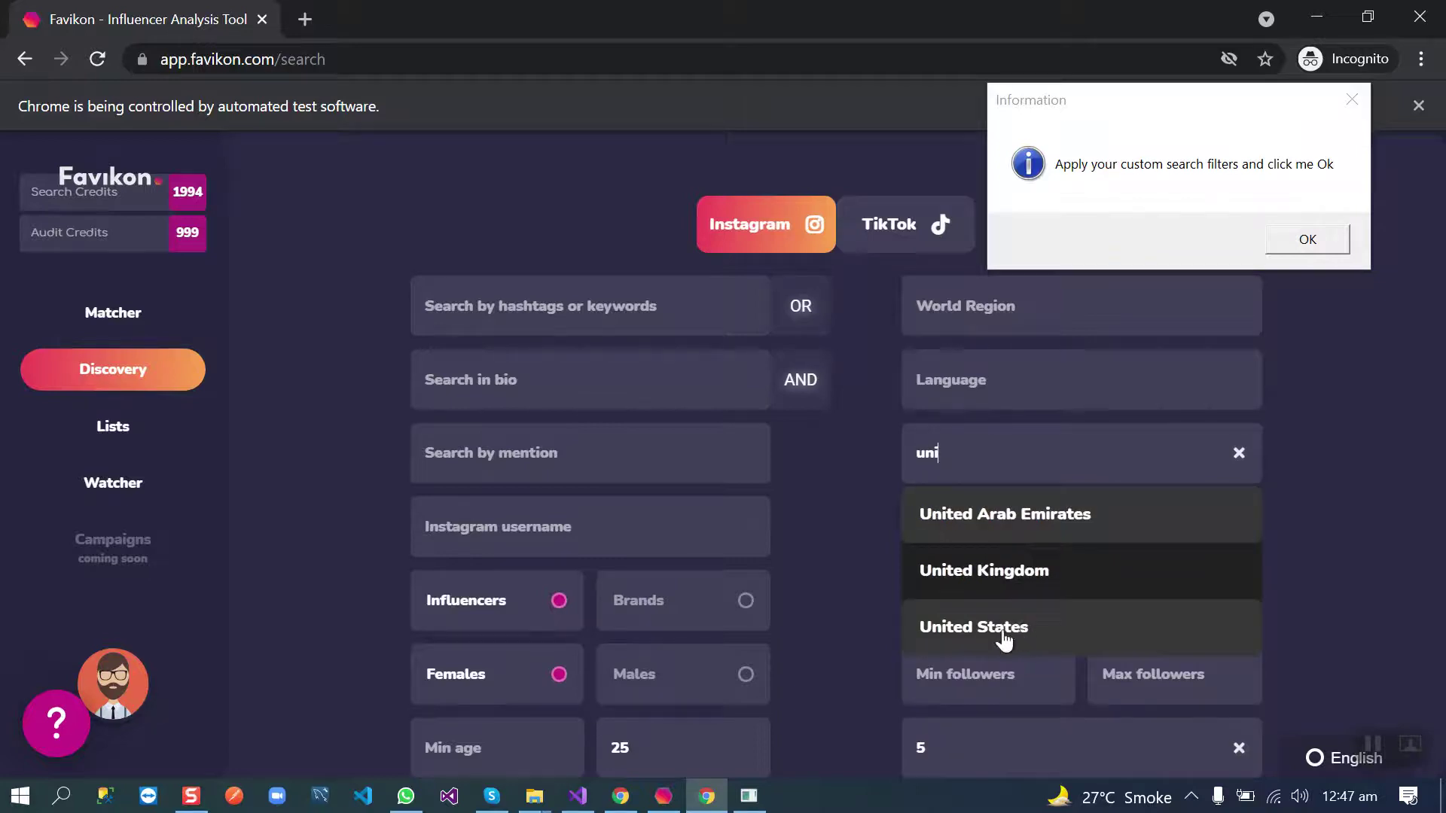
pyautogui.click(1005, 632)
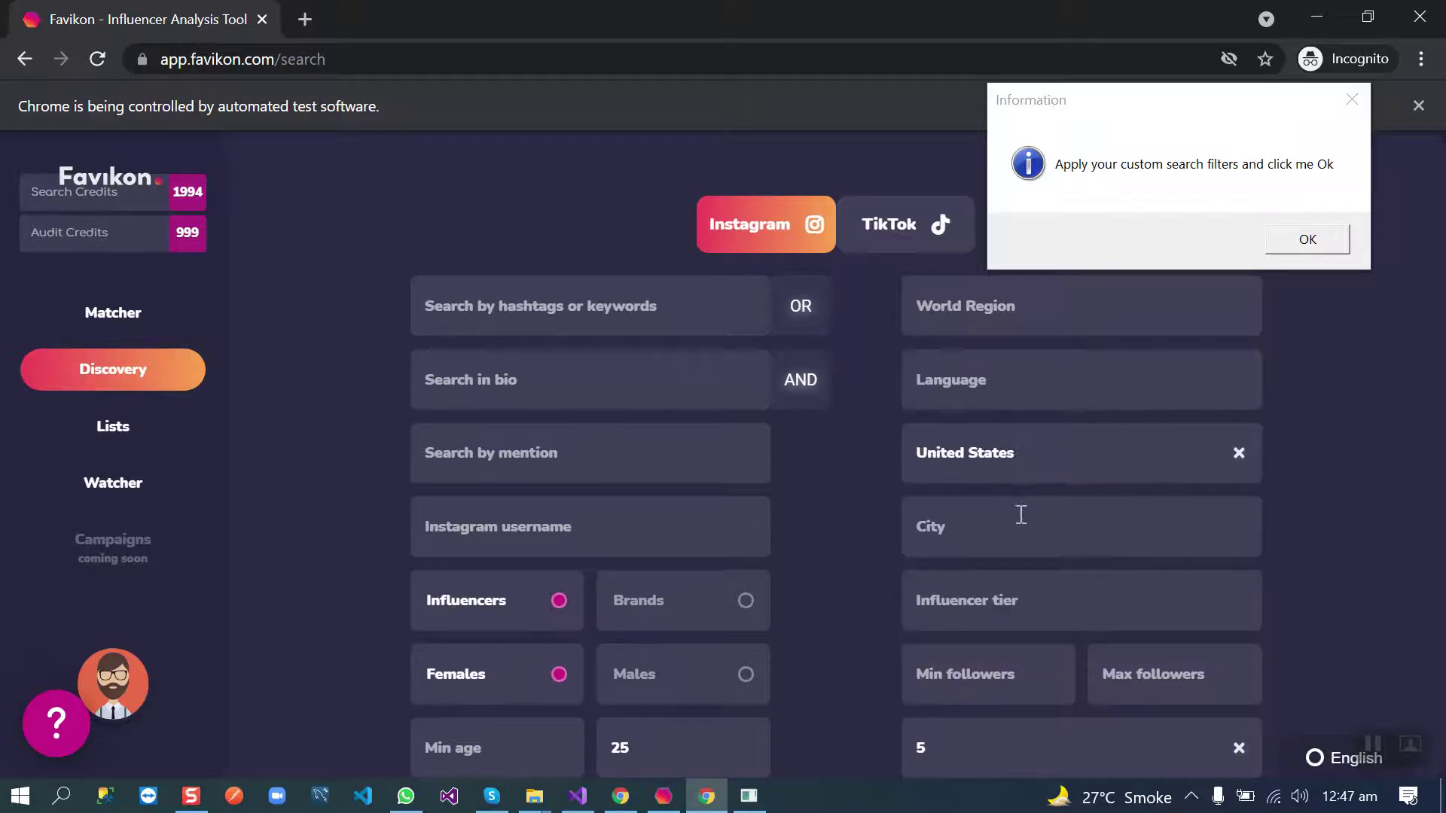
pyautogui.click(1049, 389)
pyautogui.write('en')
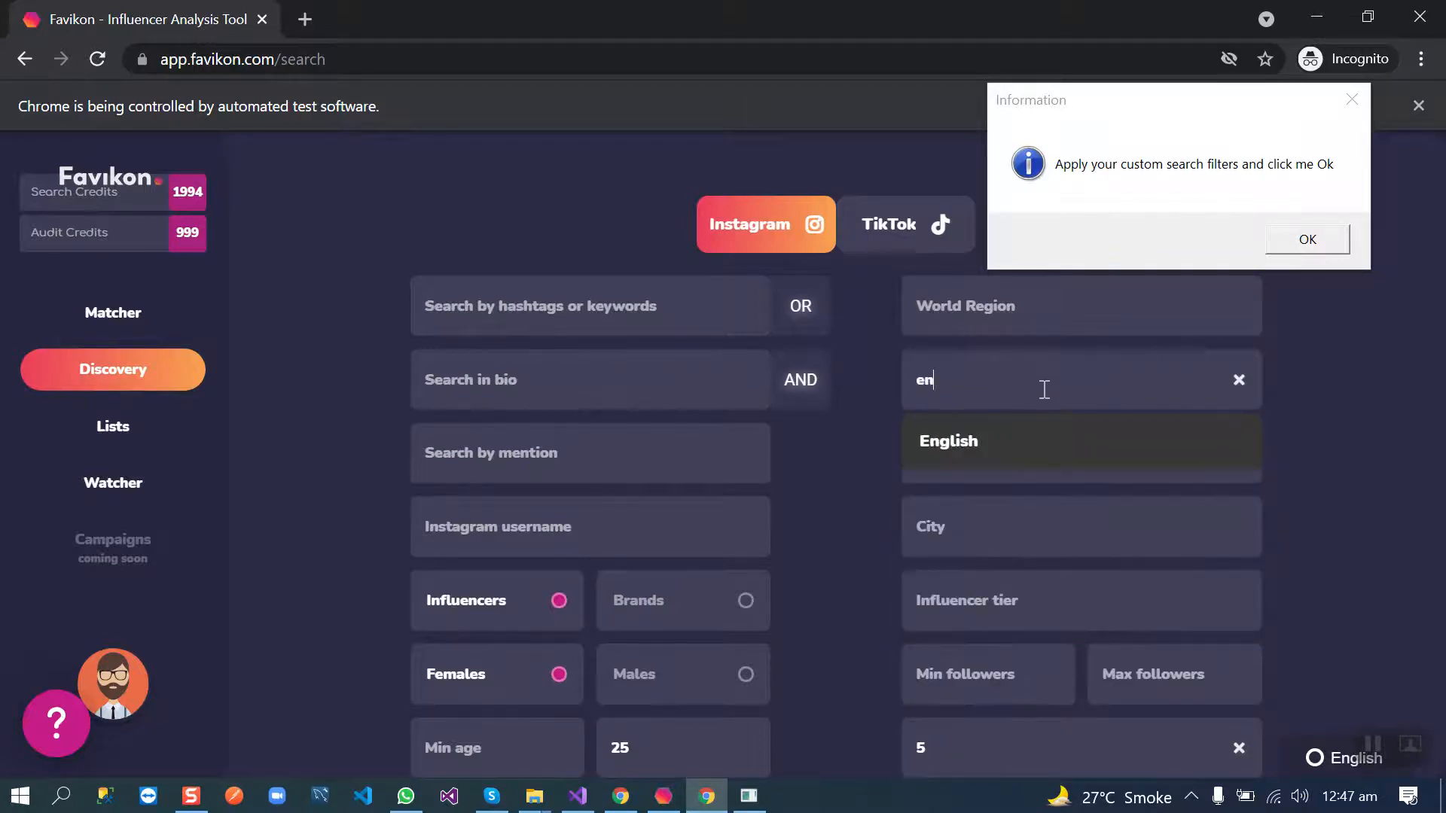
pyautogui.click(995, 440)
pyautogui.scroll(-3, 1022, 531)
pyautogui.scroll(-2, 1023, 531)
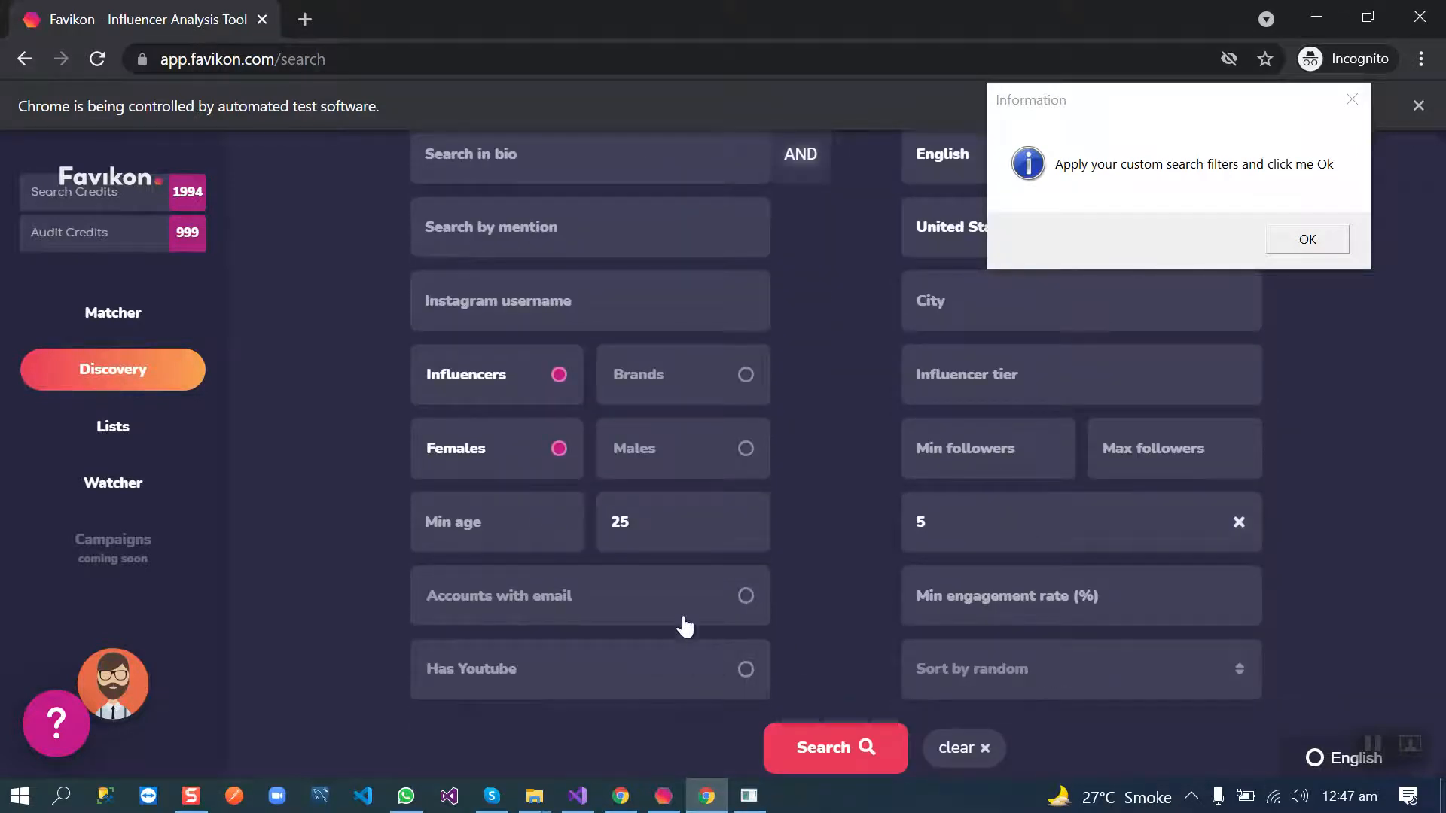
pyautogui.click(745, 595)
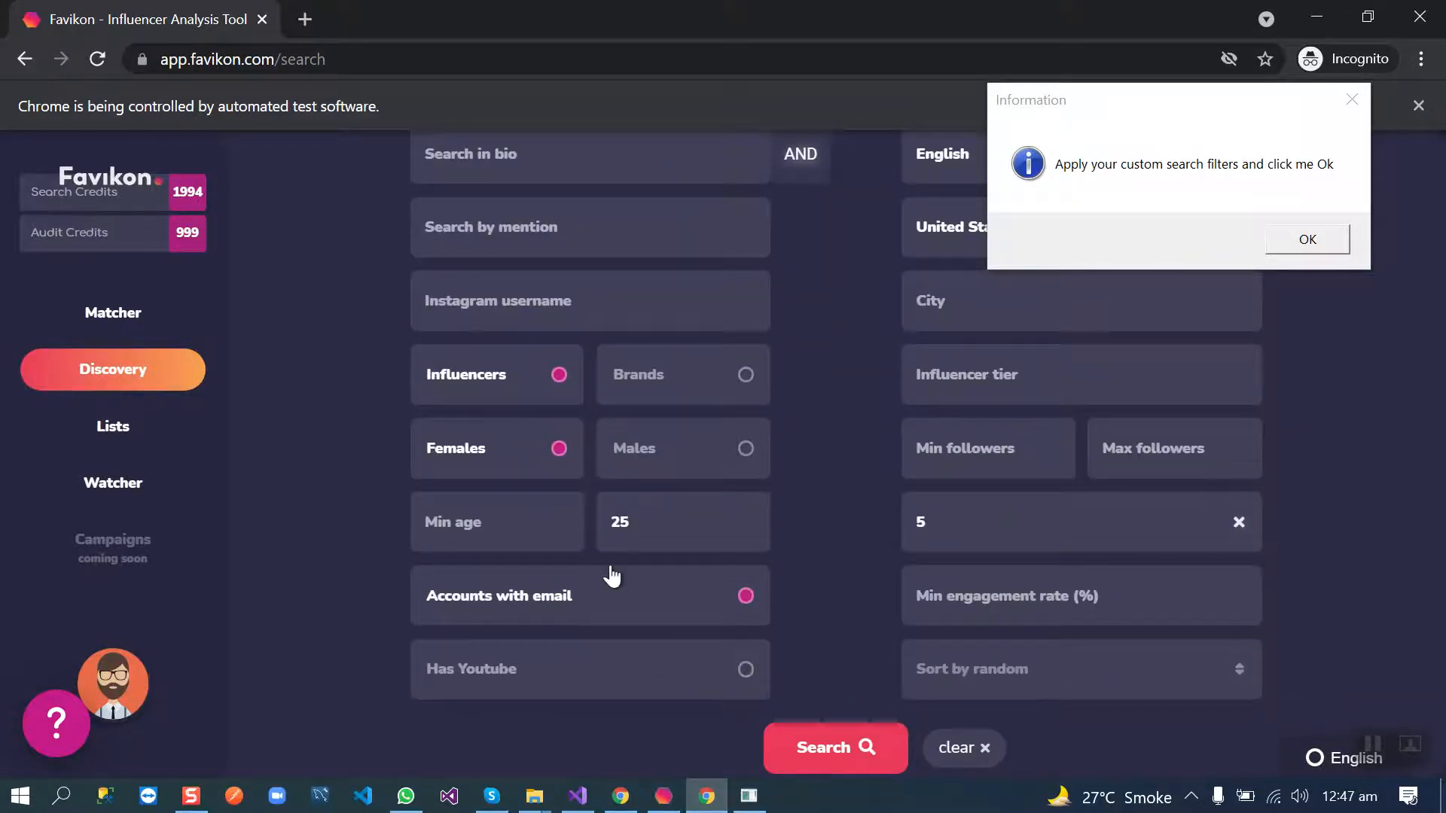
pyautogui.scroll(5, 610, 576)
pyautogui.scroll(-3, 851, 583)
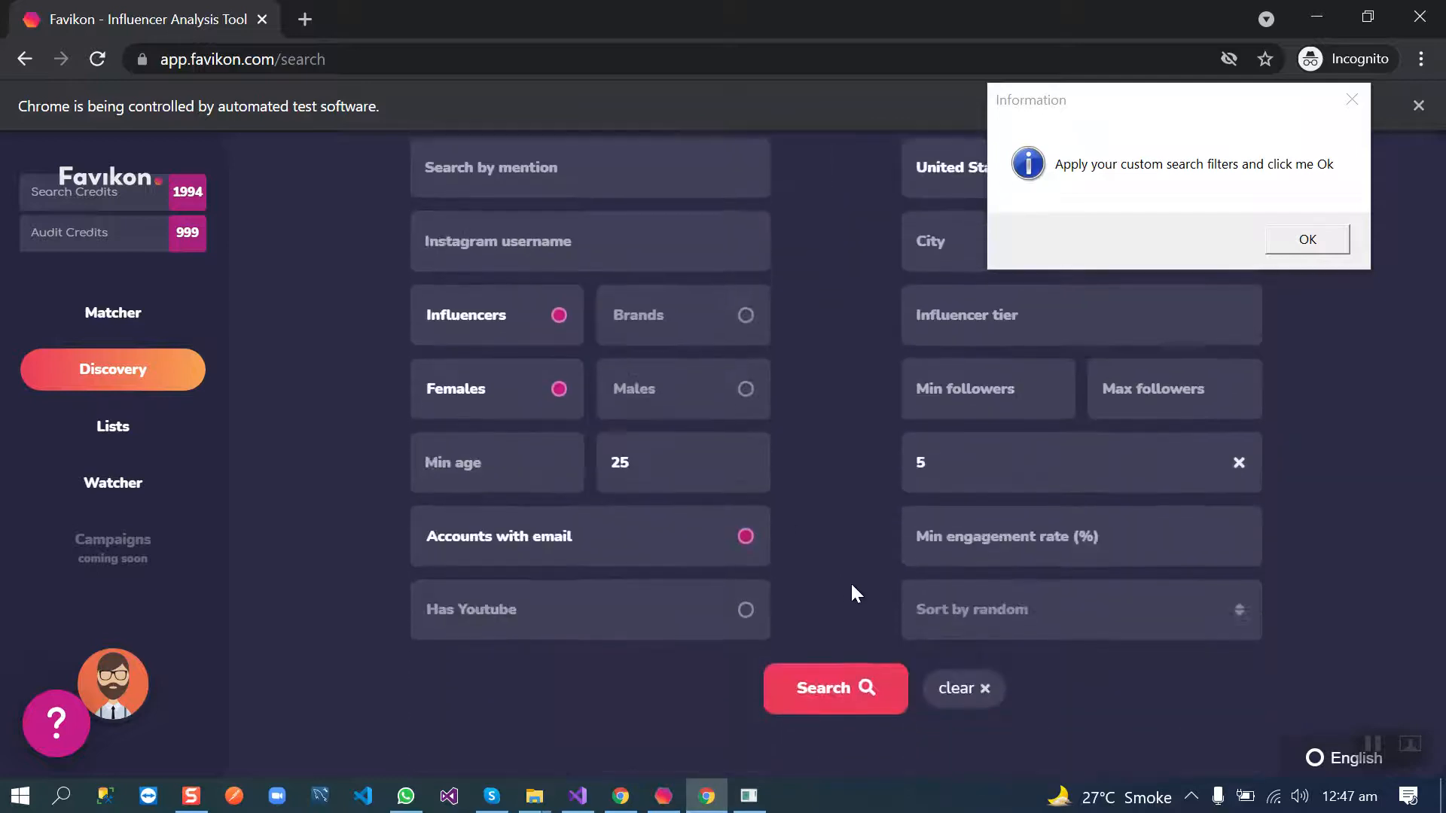
pyautogui.click(838, 688)
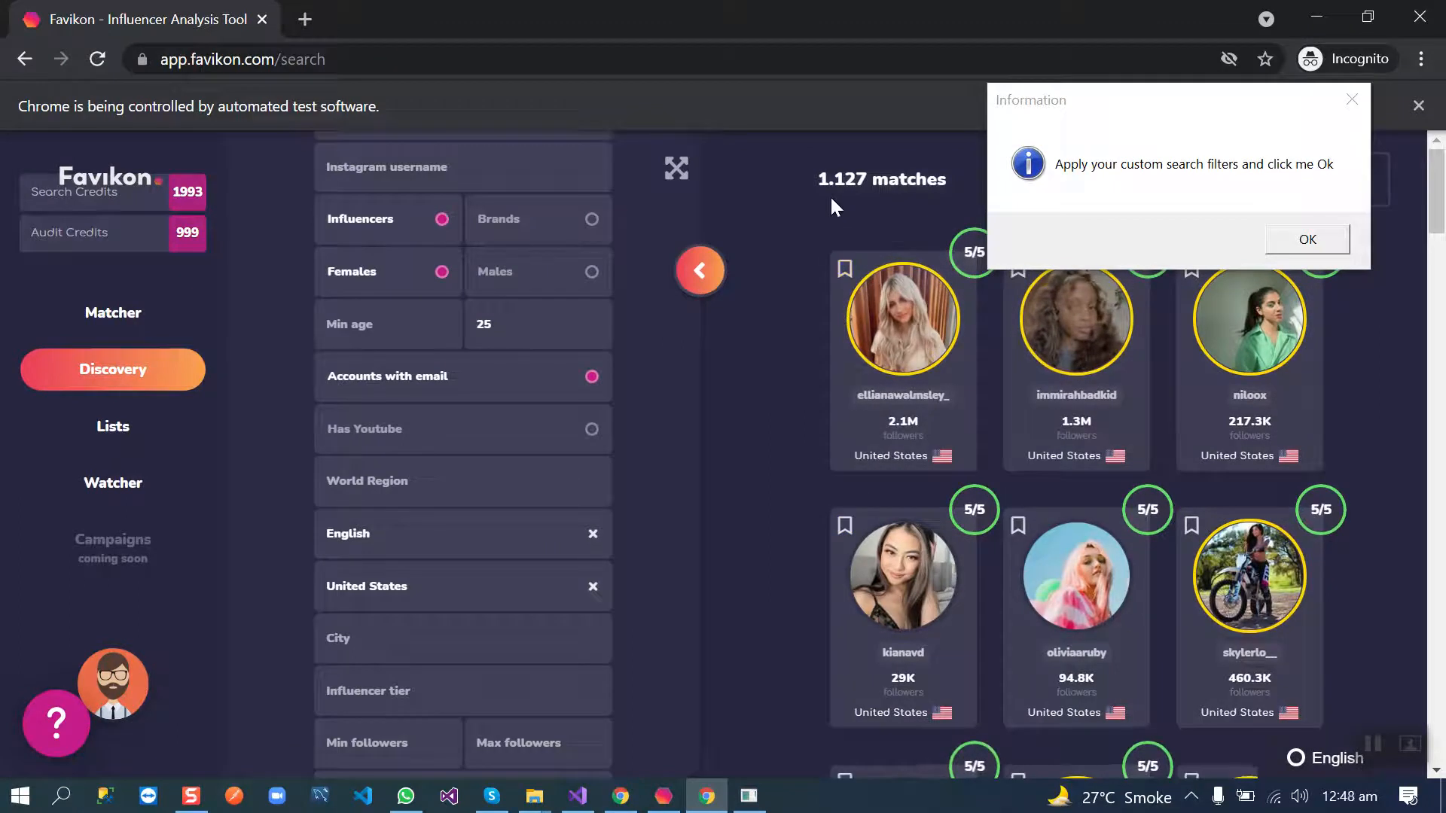
# Collapse the filter sidebar, recentre the bot's prompt and confirm OK so scraping begins.
pyautogui.click(699, 269)
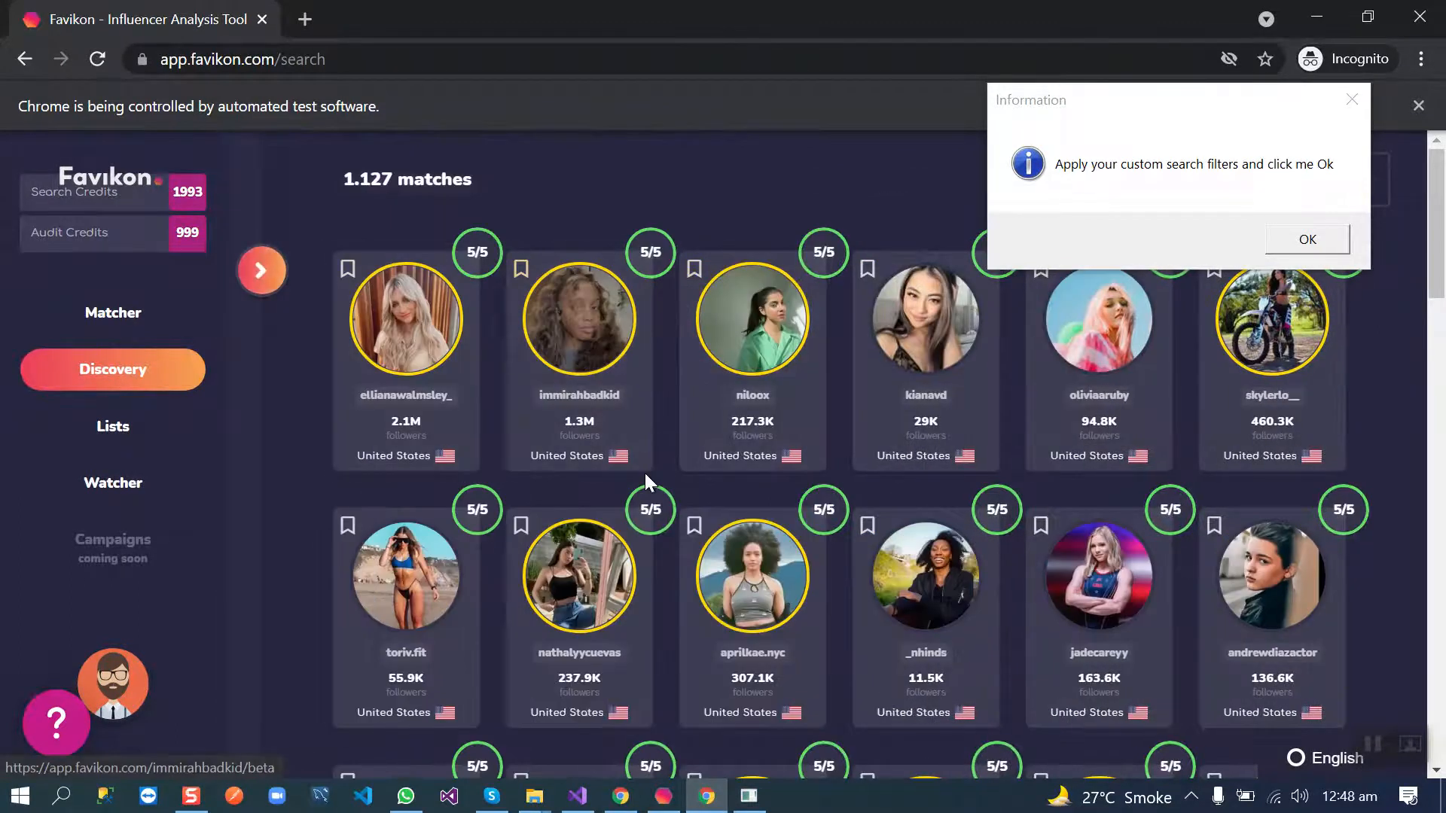
pyautogui.moveTo(1204, 108); pyautogui.dragTo(786, 296)
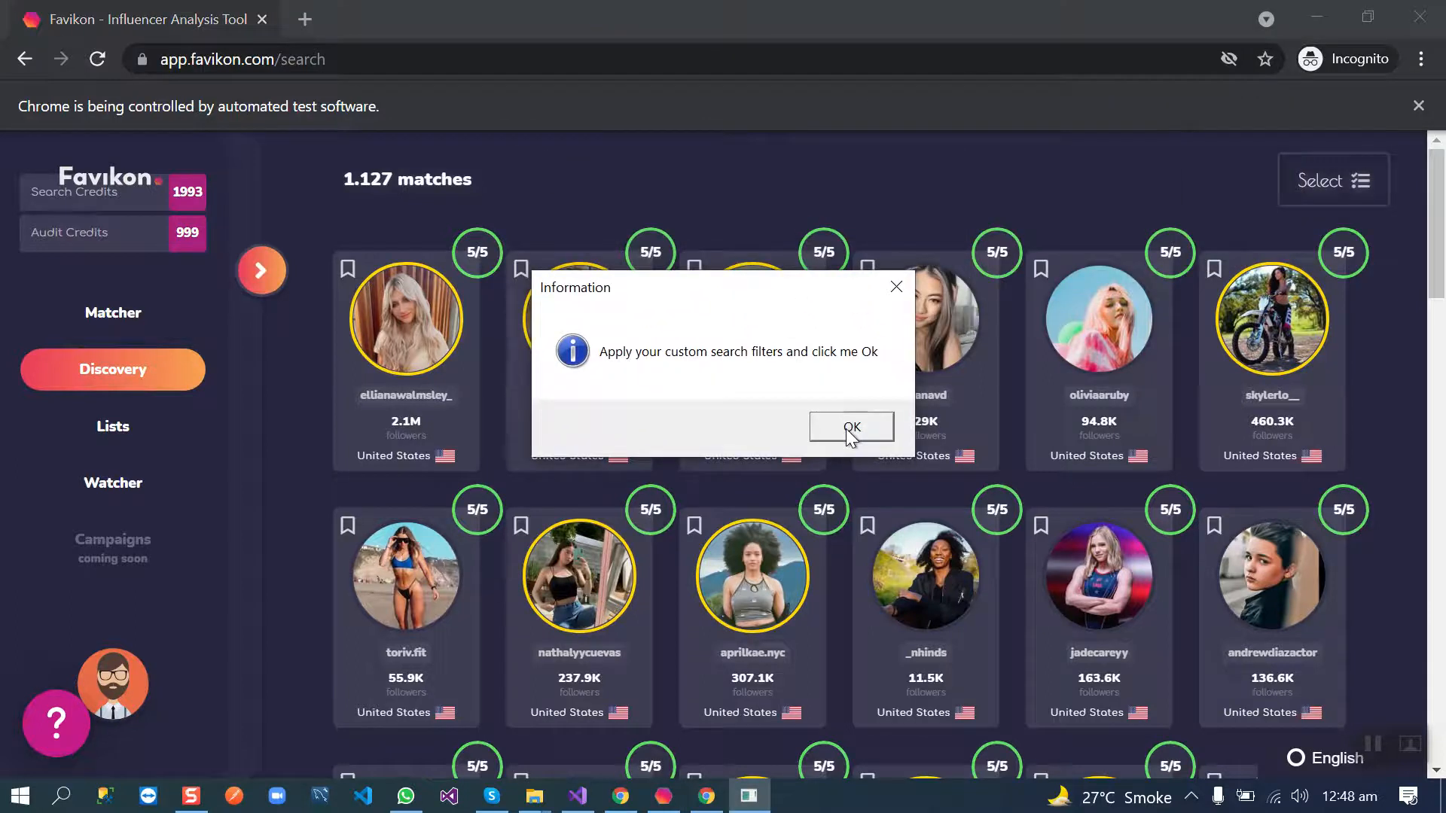
pyautogui.click(851, 431)
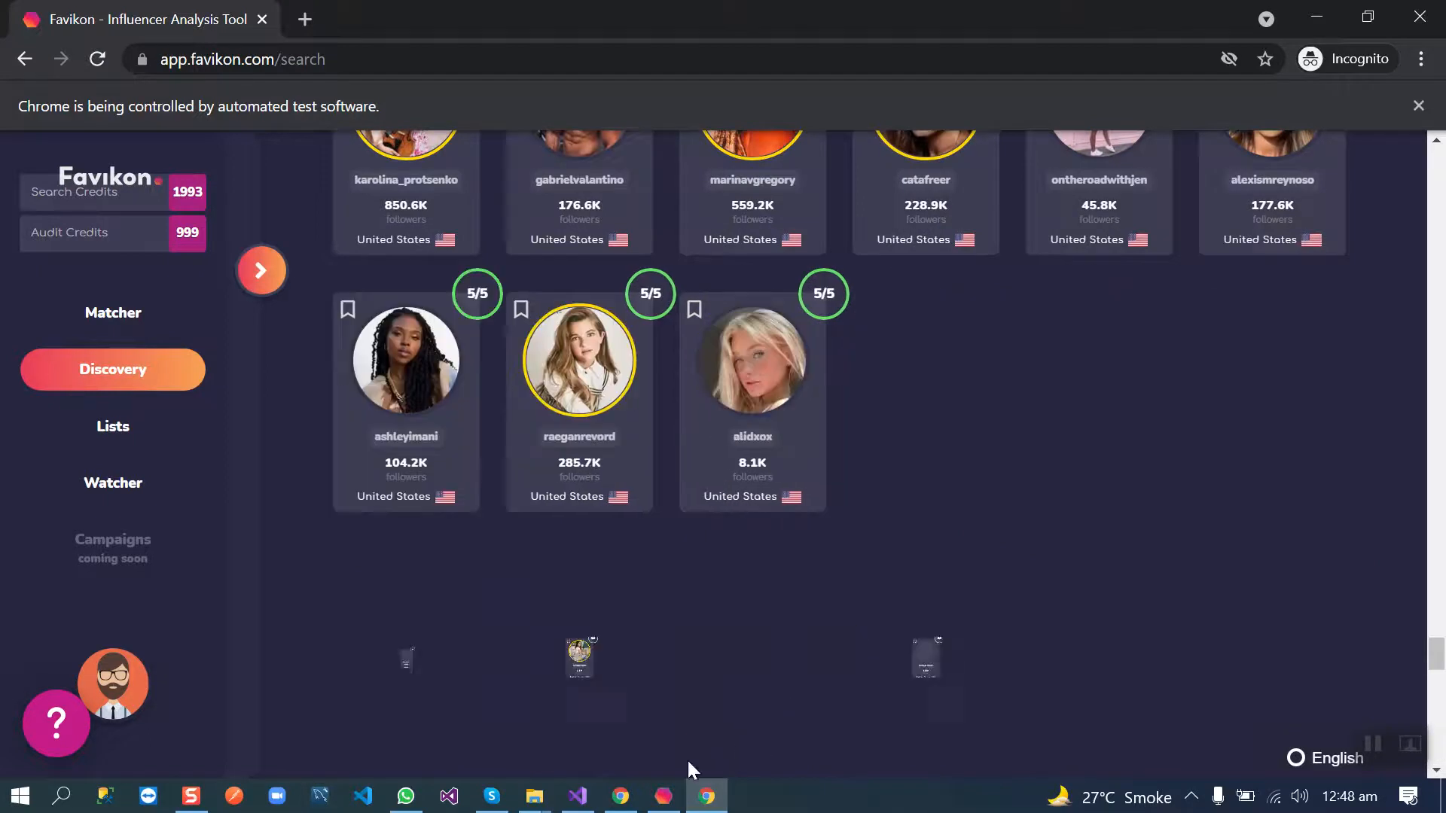
# Show a Count summary in the bot's table footer to track scraped rows.
pyautogui.moveTo(664, 796)
pyautogui.click(674, 799)
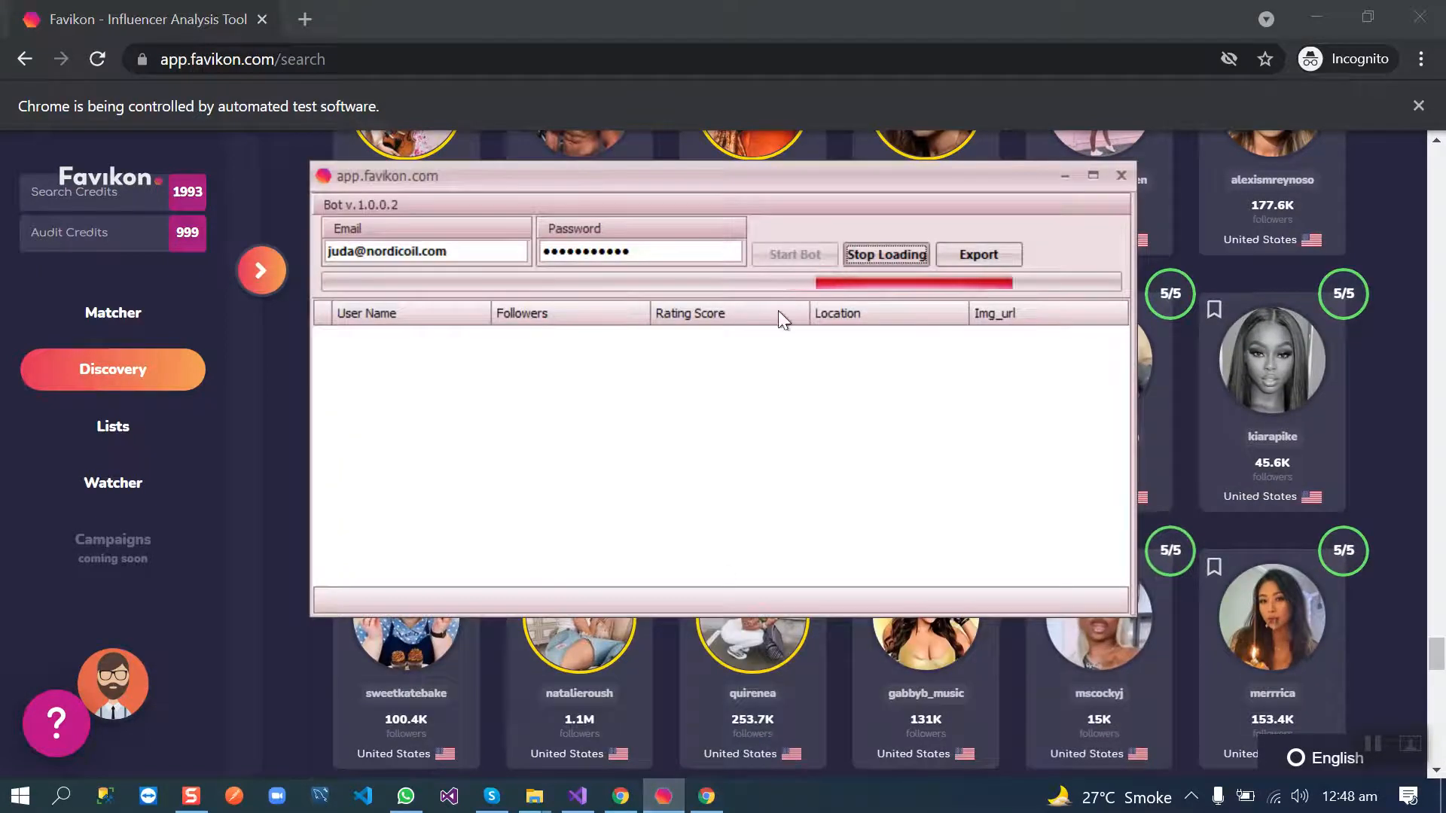
pyautogui.moveTo(793, 176); pyautogui.dragTo(986, 164)
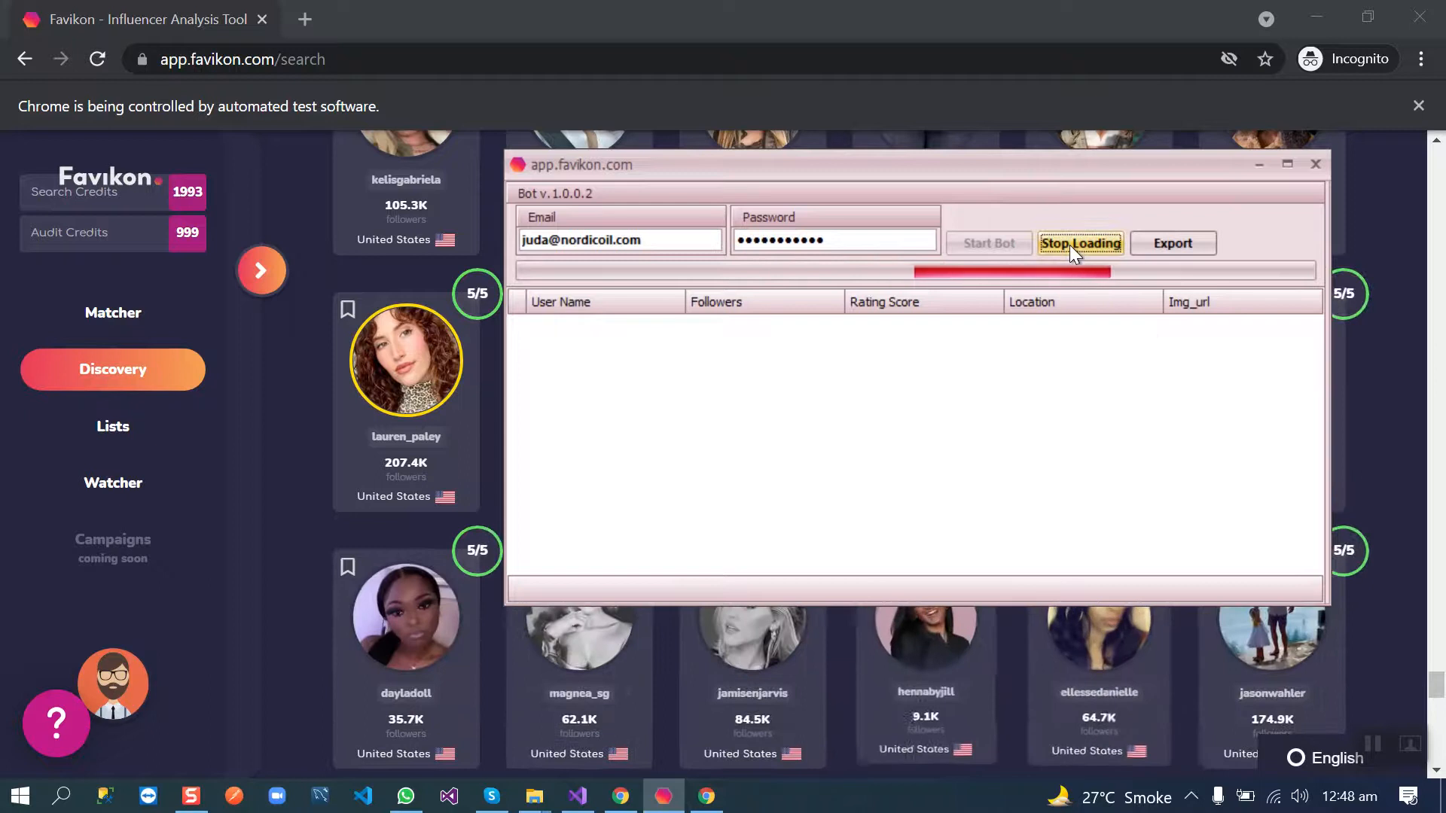
pyautogui.rightClick(730, 592)
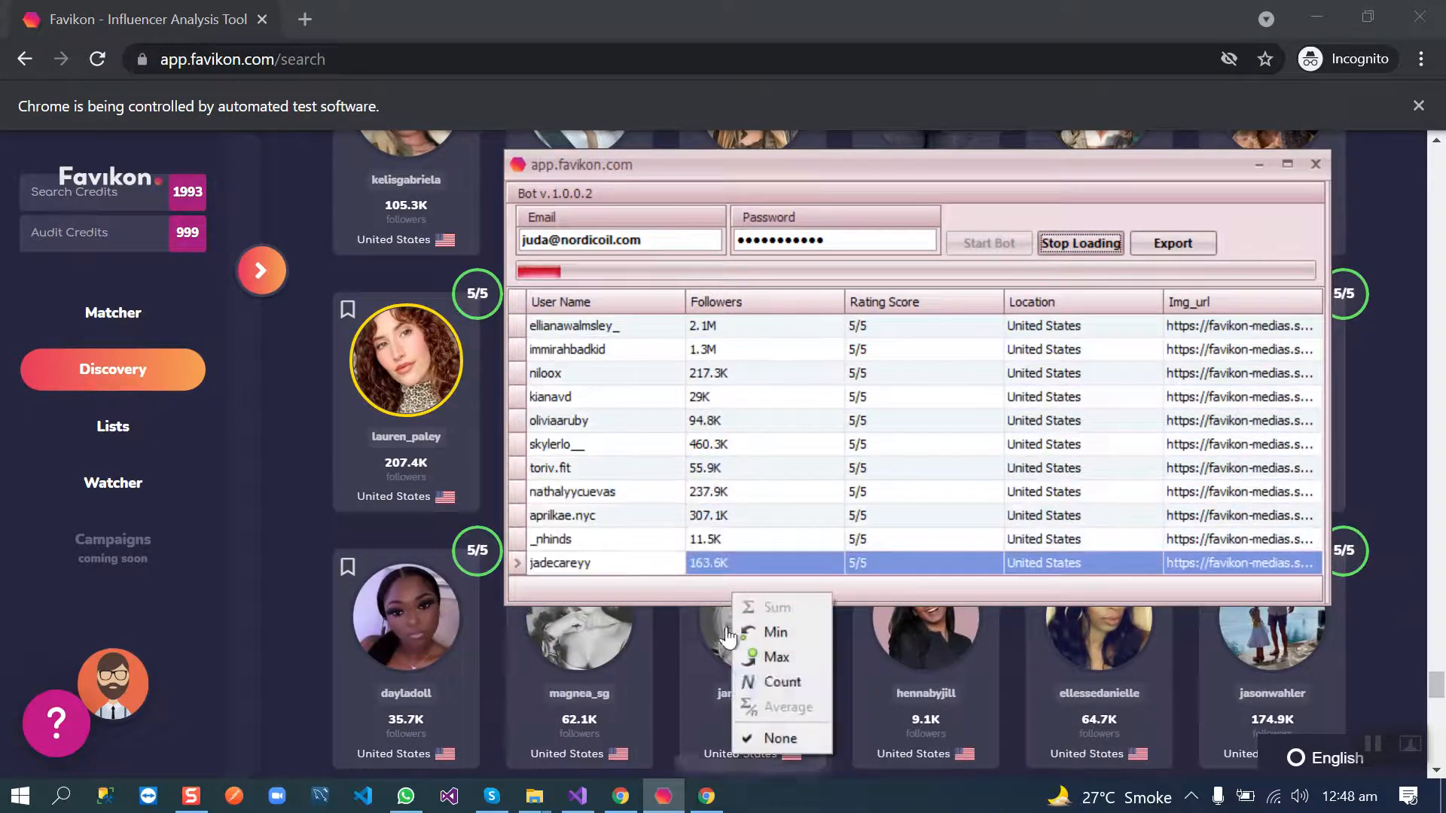
pyautogui.click(780, 683)
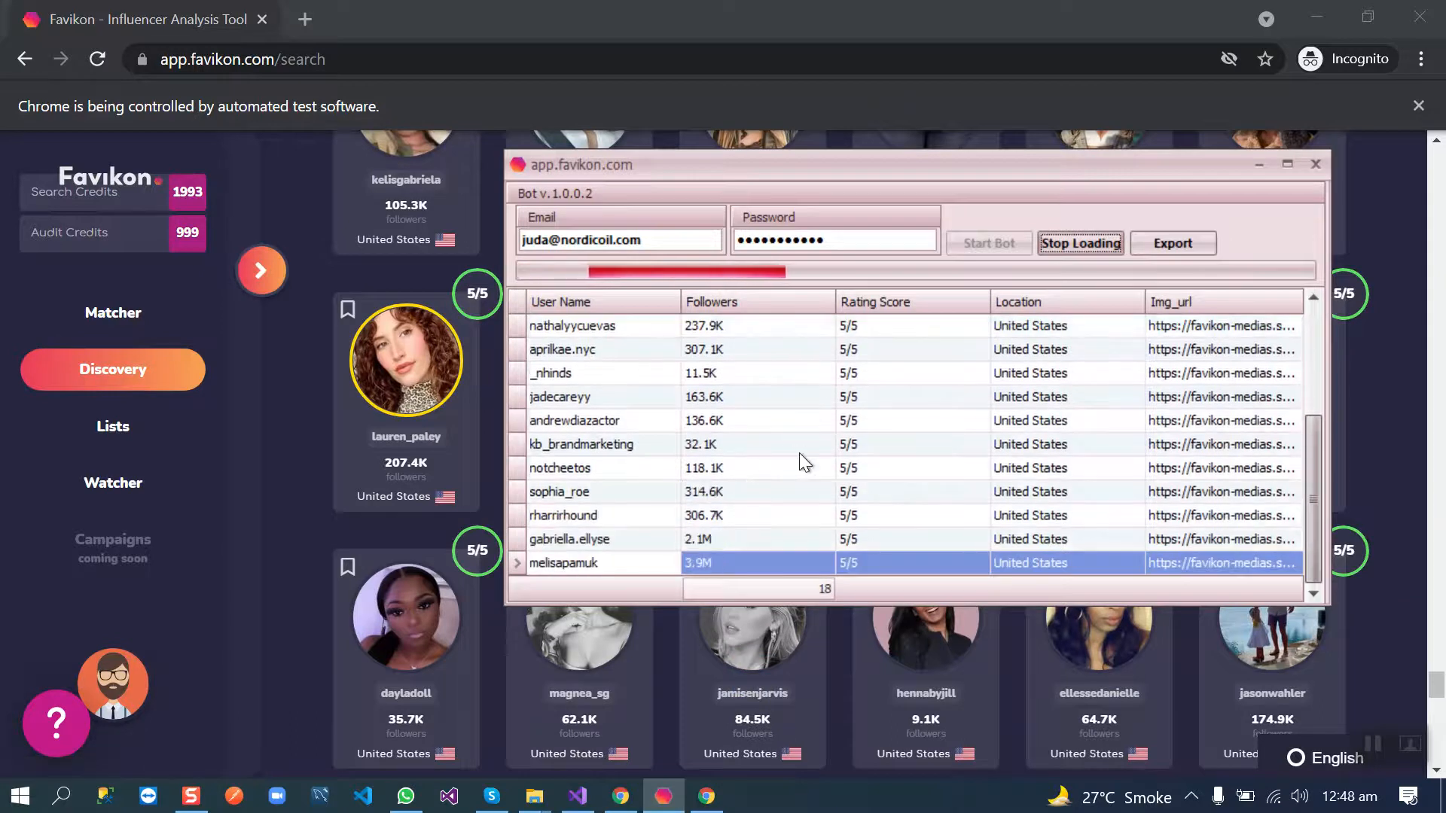
# Maximize then restore the bot window and switch between it and the Favikon results page.
pyautogui.click(1286, 164)
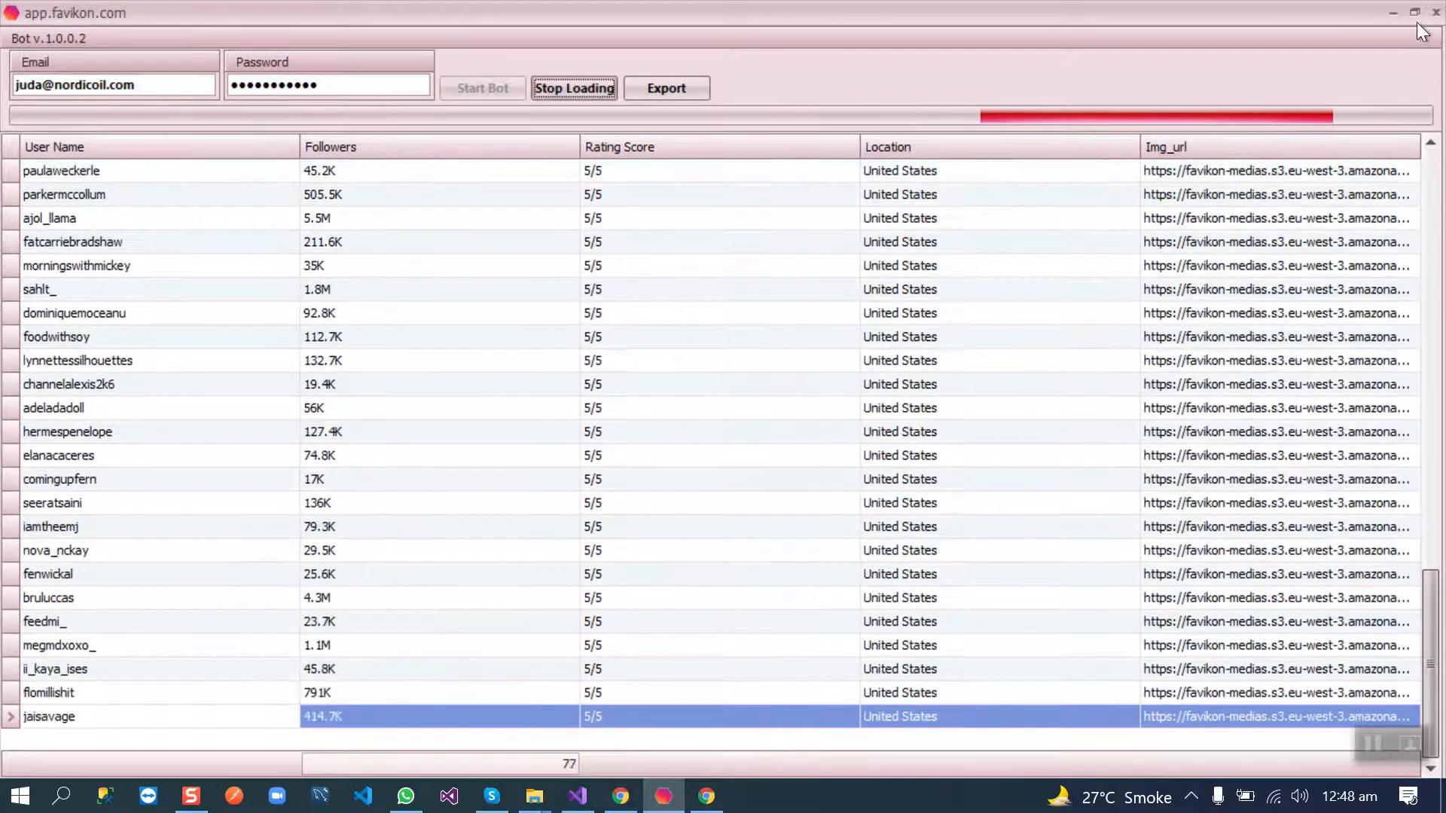
pyautogui.click(1414, 12)
pyautogui.click(534, 15)
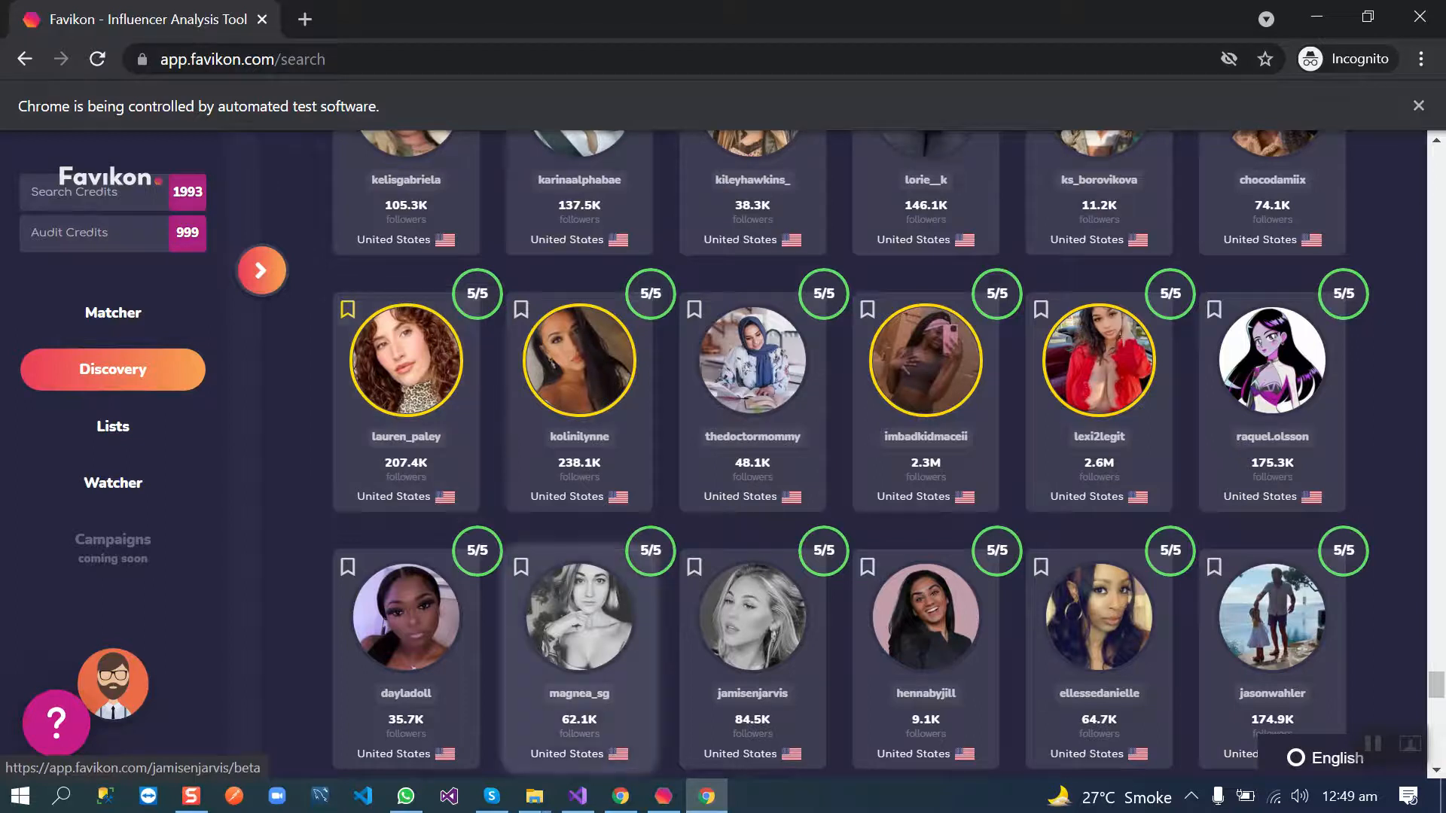
pyautogui.click(663, 797)
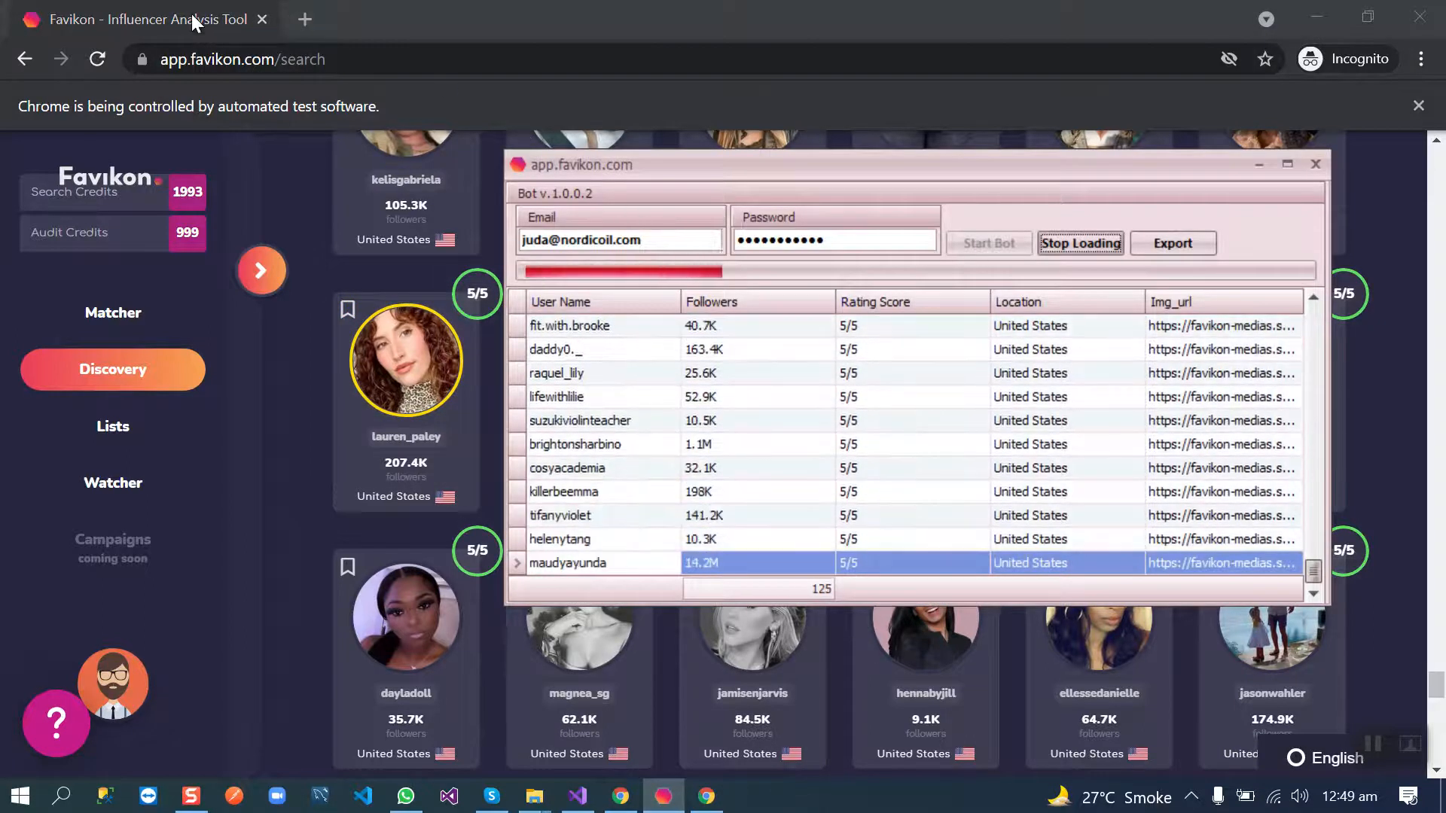
pyautogui.click(191, 14)
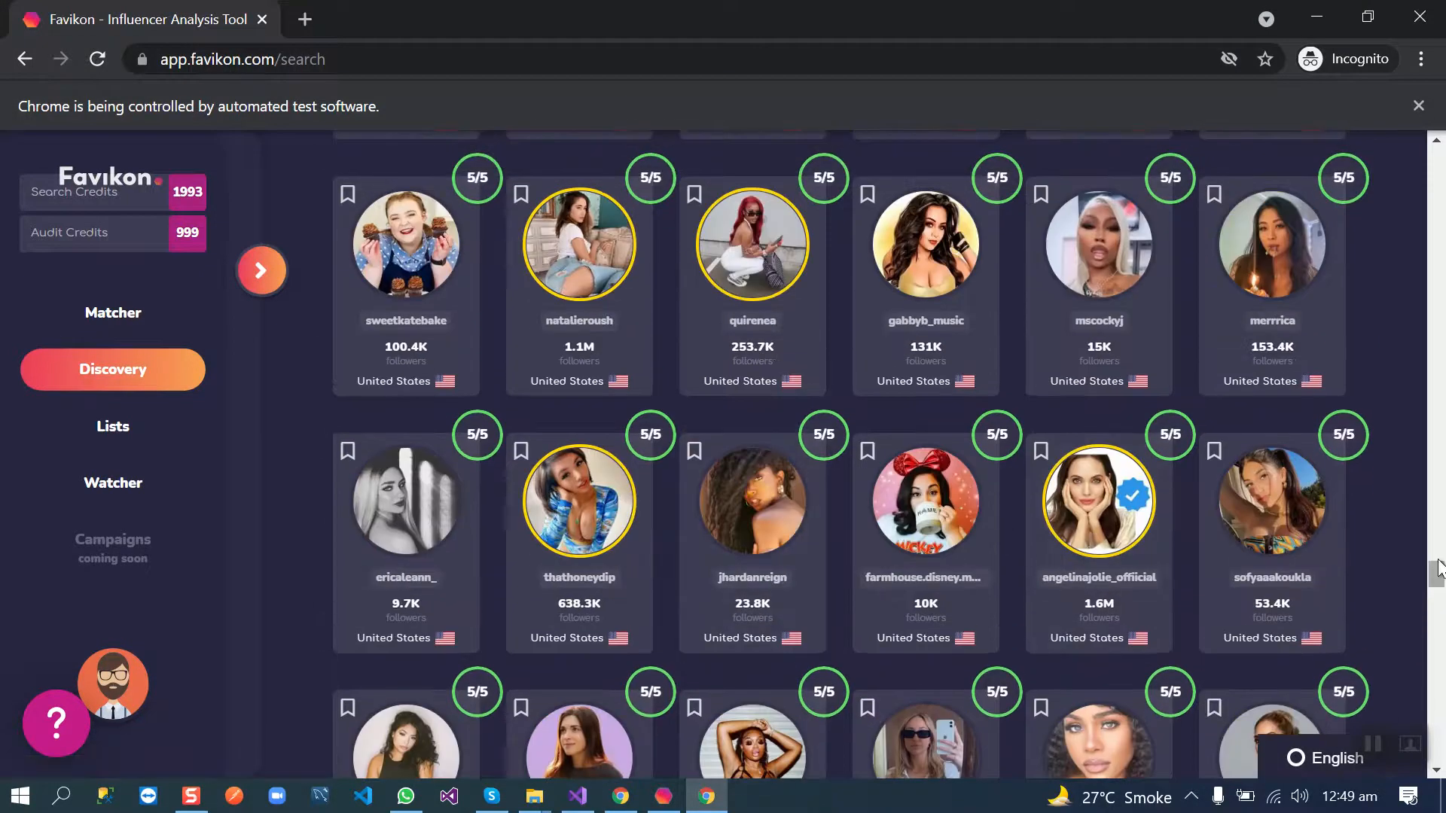
pyautogui.moveTo(1437, 562); pyautogui.dragTo(1435, 178)
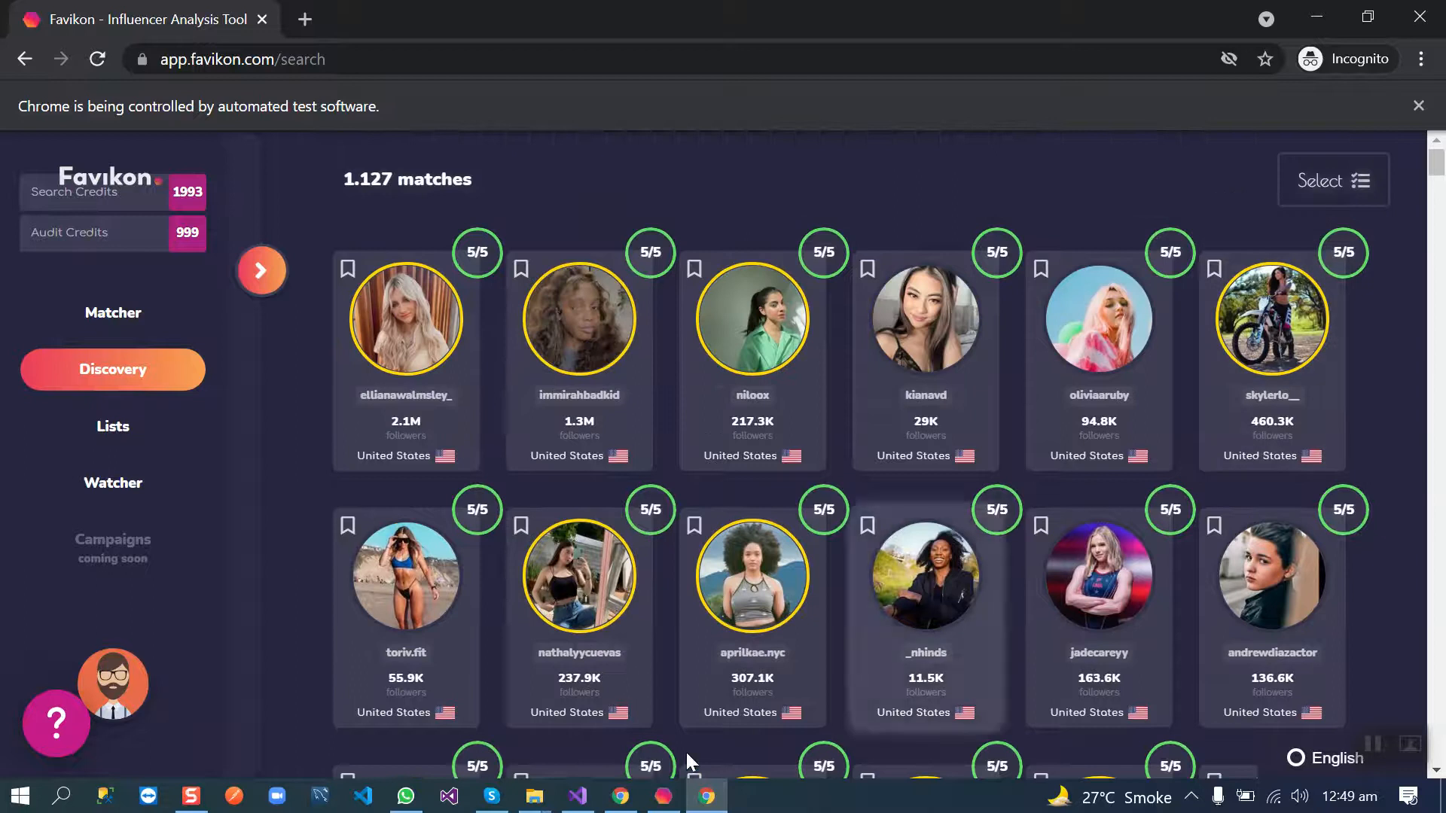
# Bring the scraping bot window back over the page and reach its export settings.
pyautogui.click(664, 795)
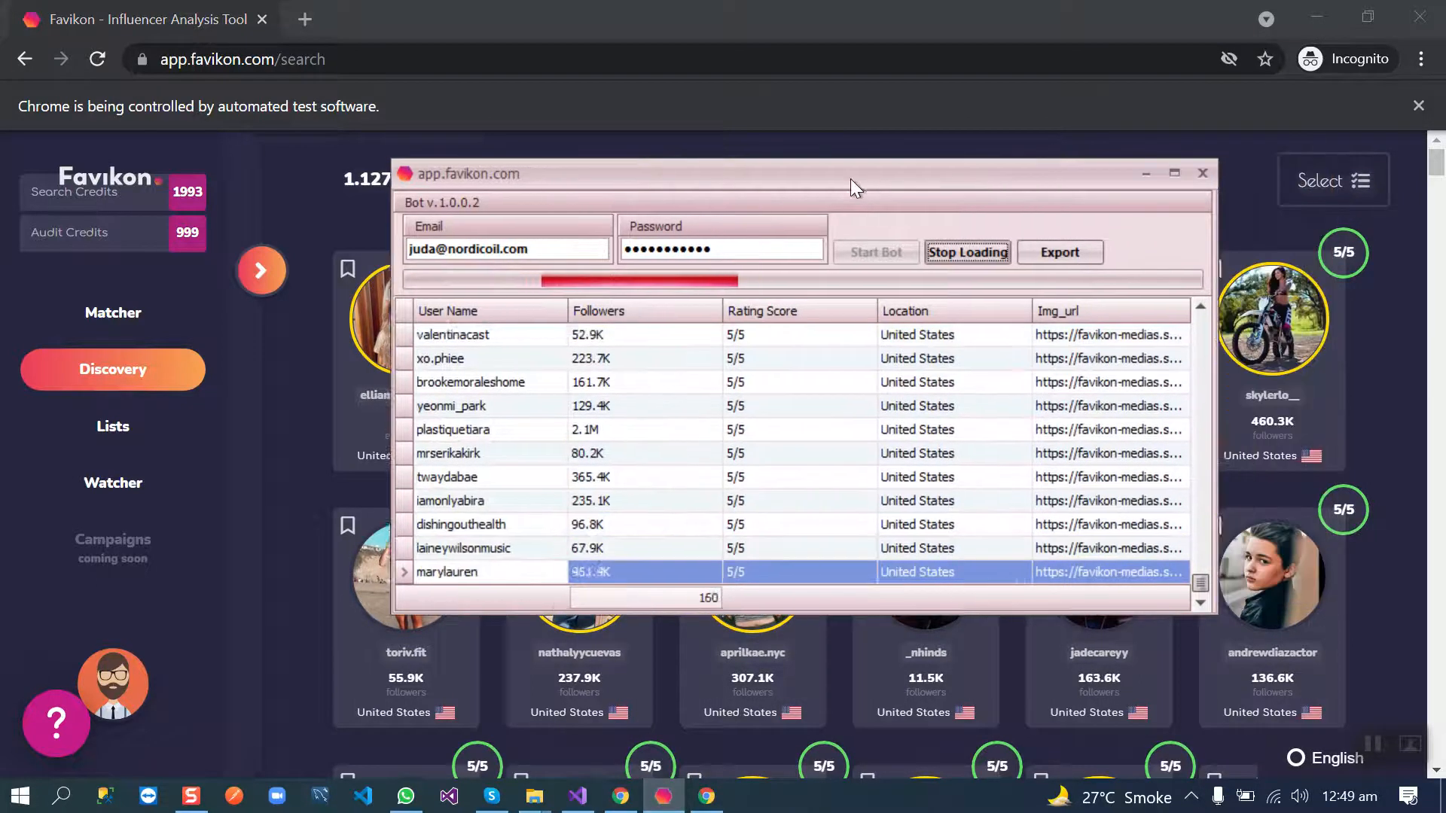
pyautogui.moveTo(851, 178); pyautogui.dragTo(834, 179)
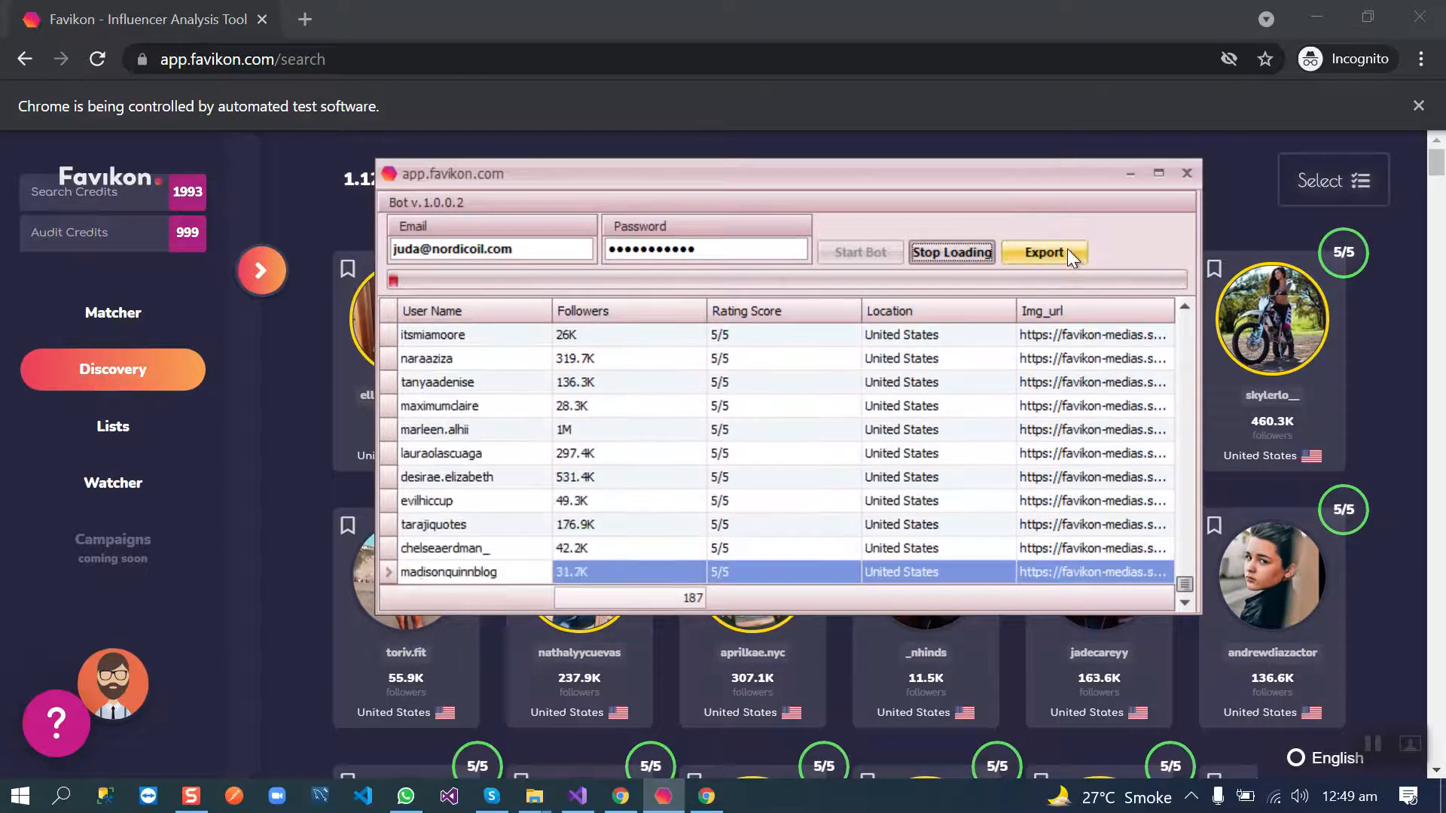
pyautogui.click(1067, 249)
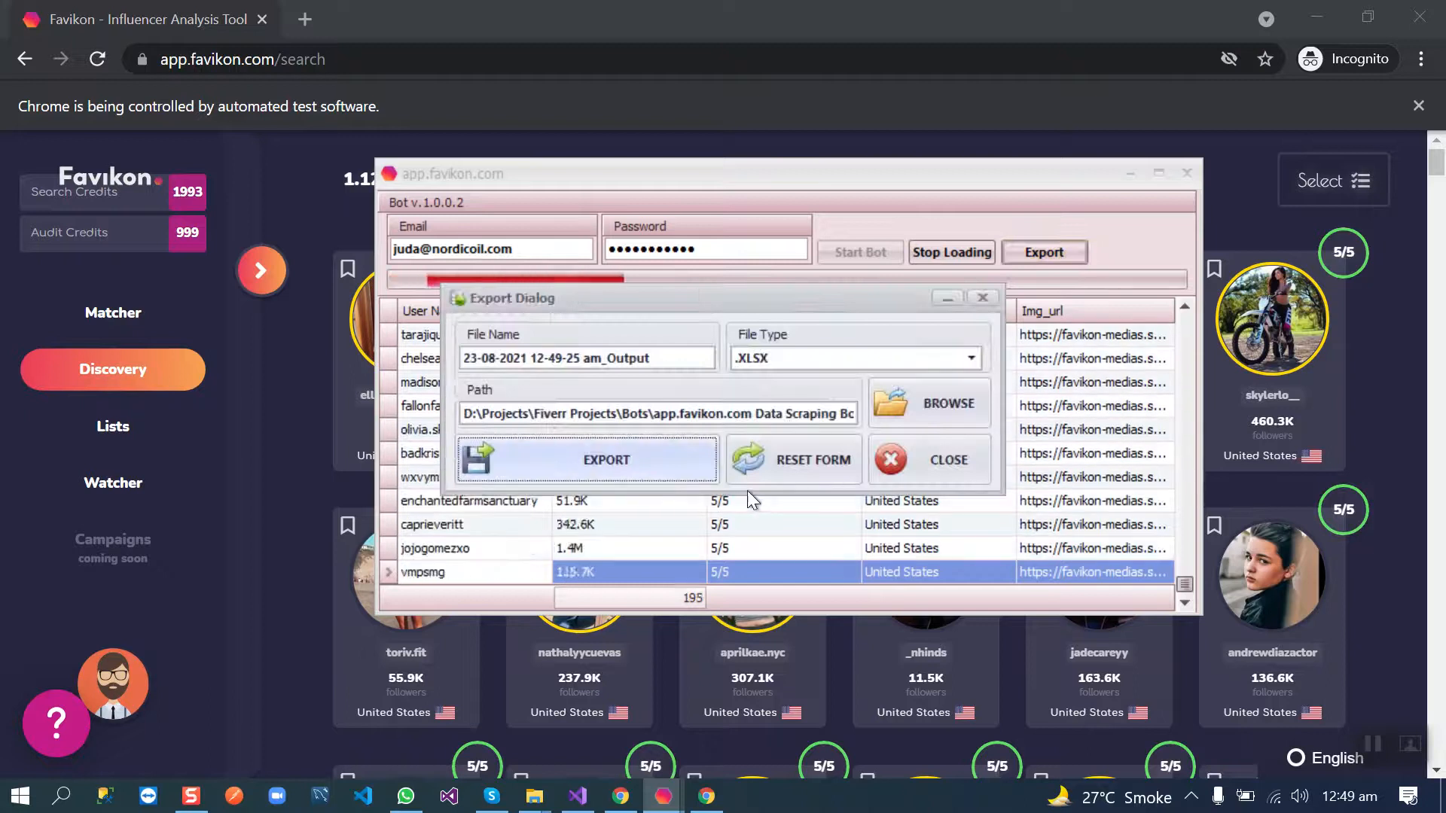
# Review the export path, keep .XLSX as file type, export the scraped profiles and open the file.
pyautogui.click(834, 413)
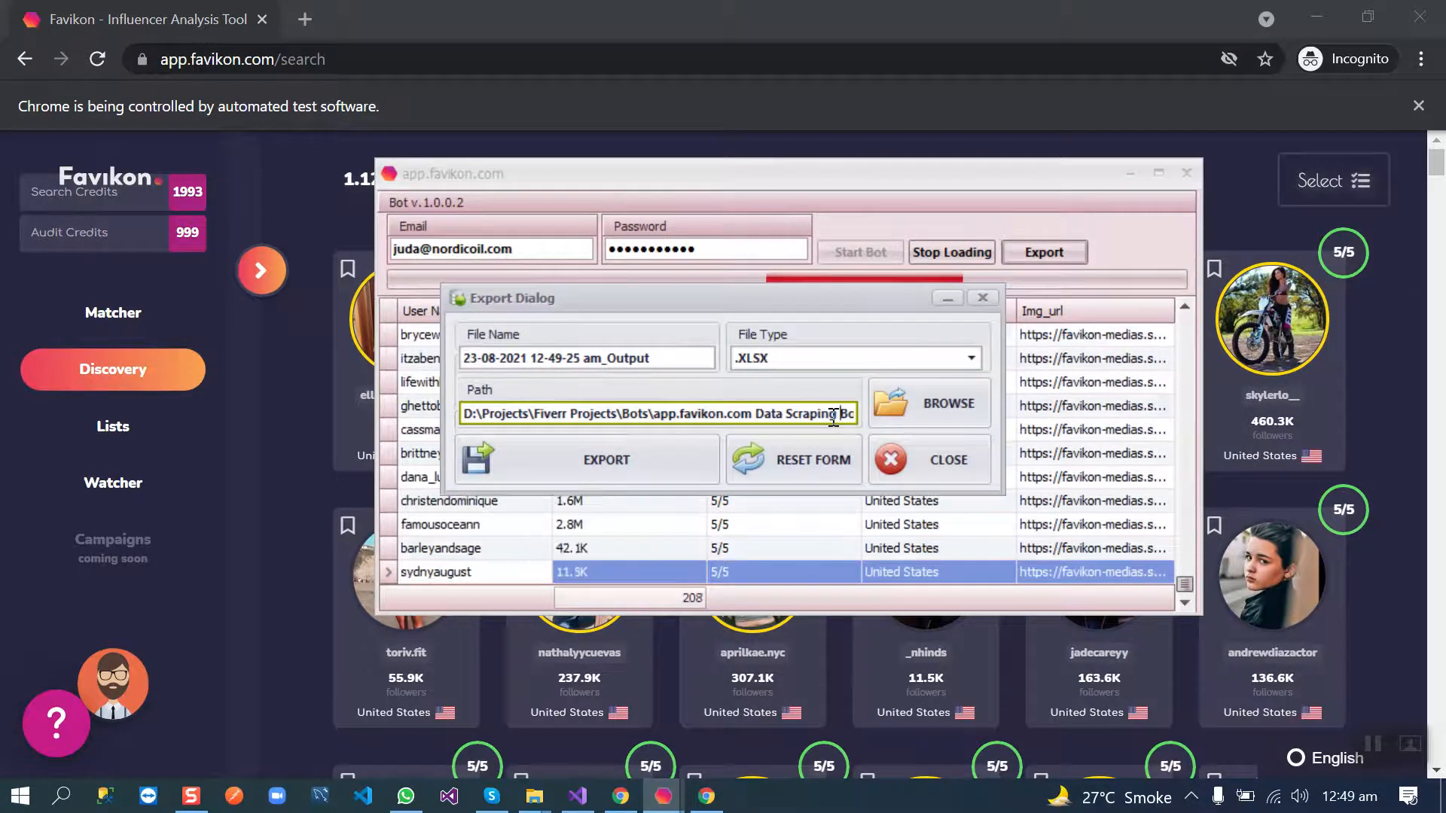
pyautogui.press('End')
pyautogui.press('End')
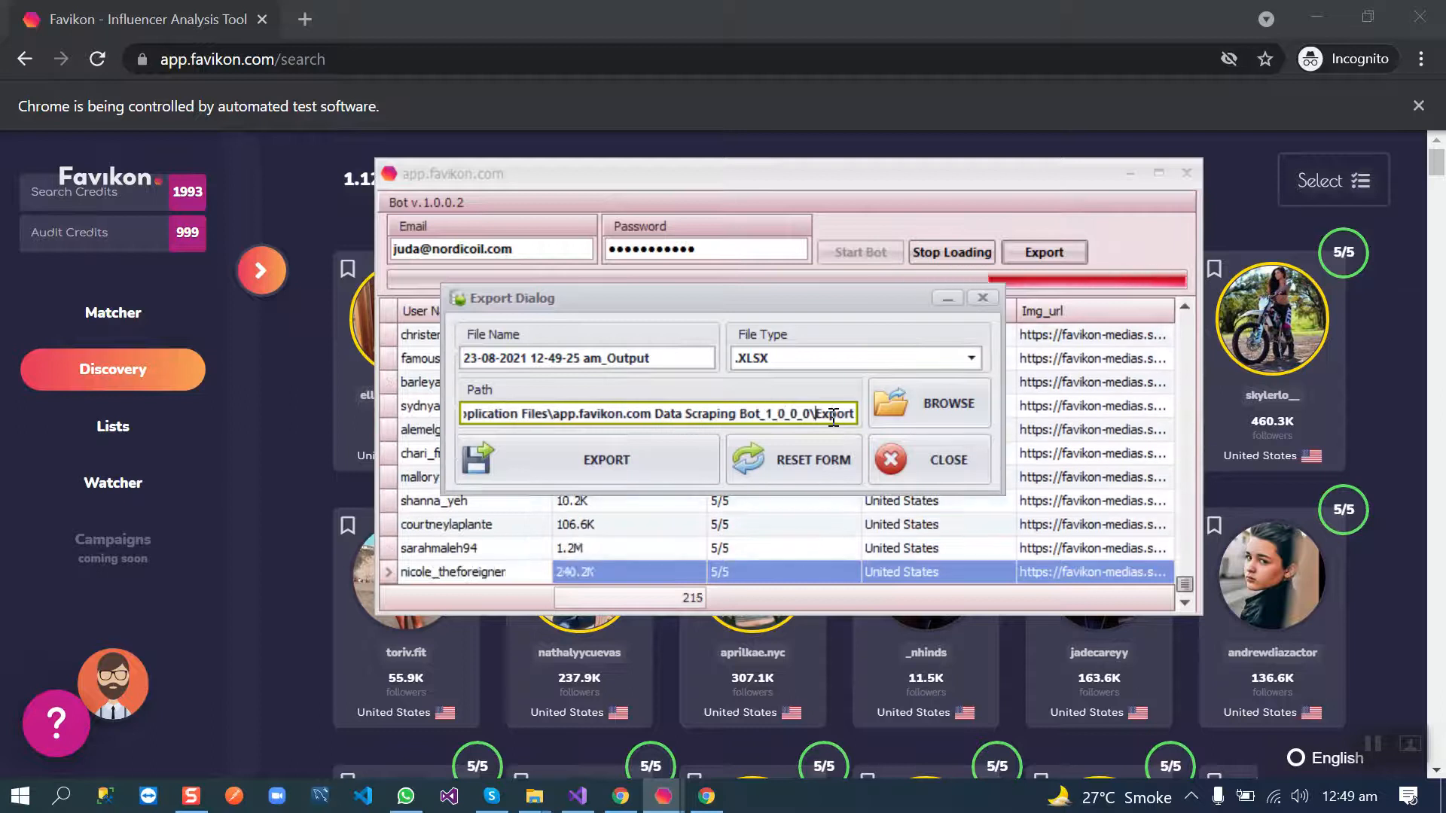
pyautogui.press('End')
pyautogui.press('End')
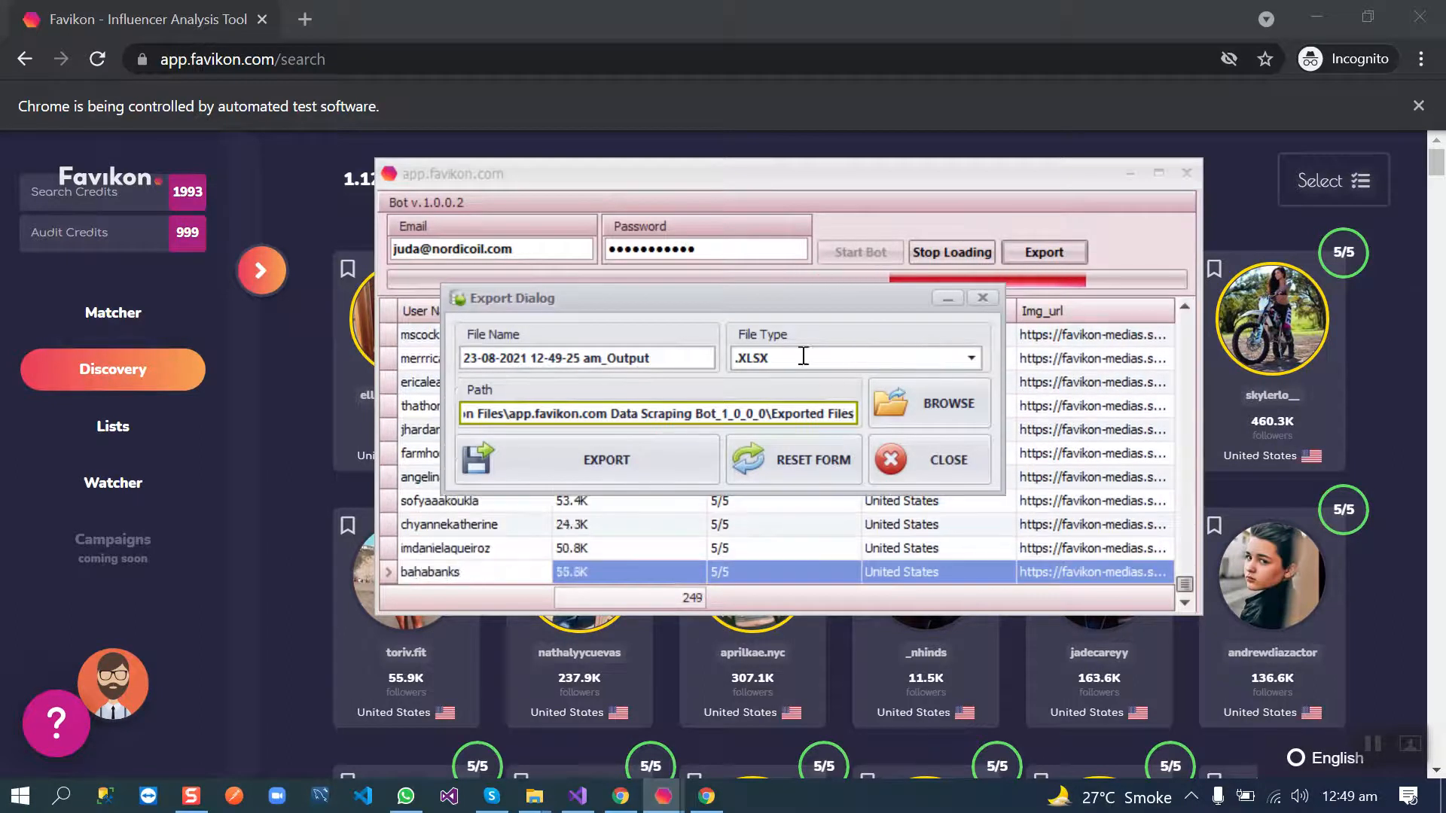
pyautogui.click(973, 363)
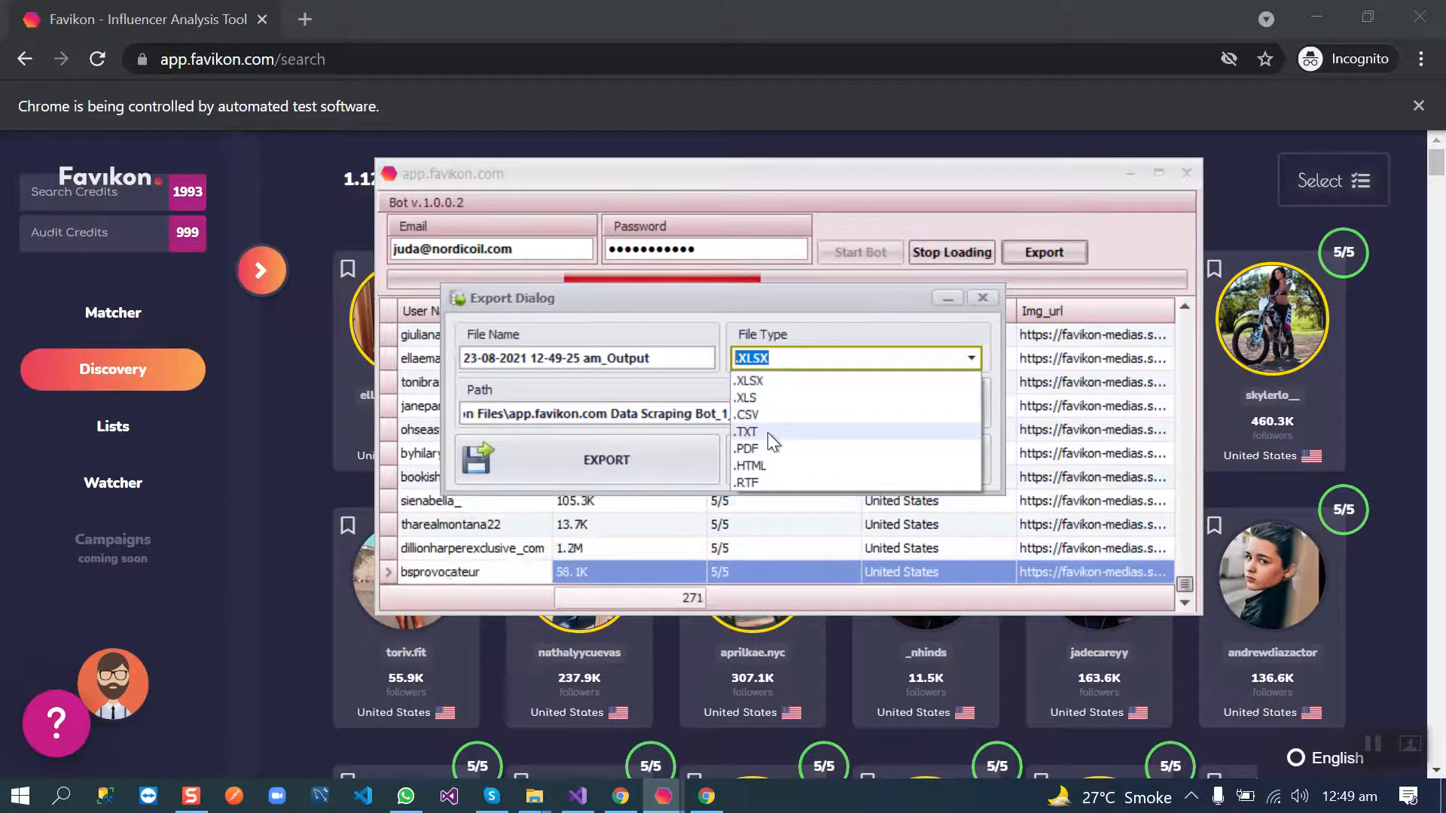
pyautogui.click(703, 304)
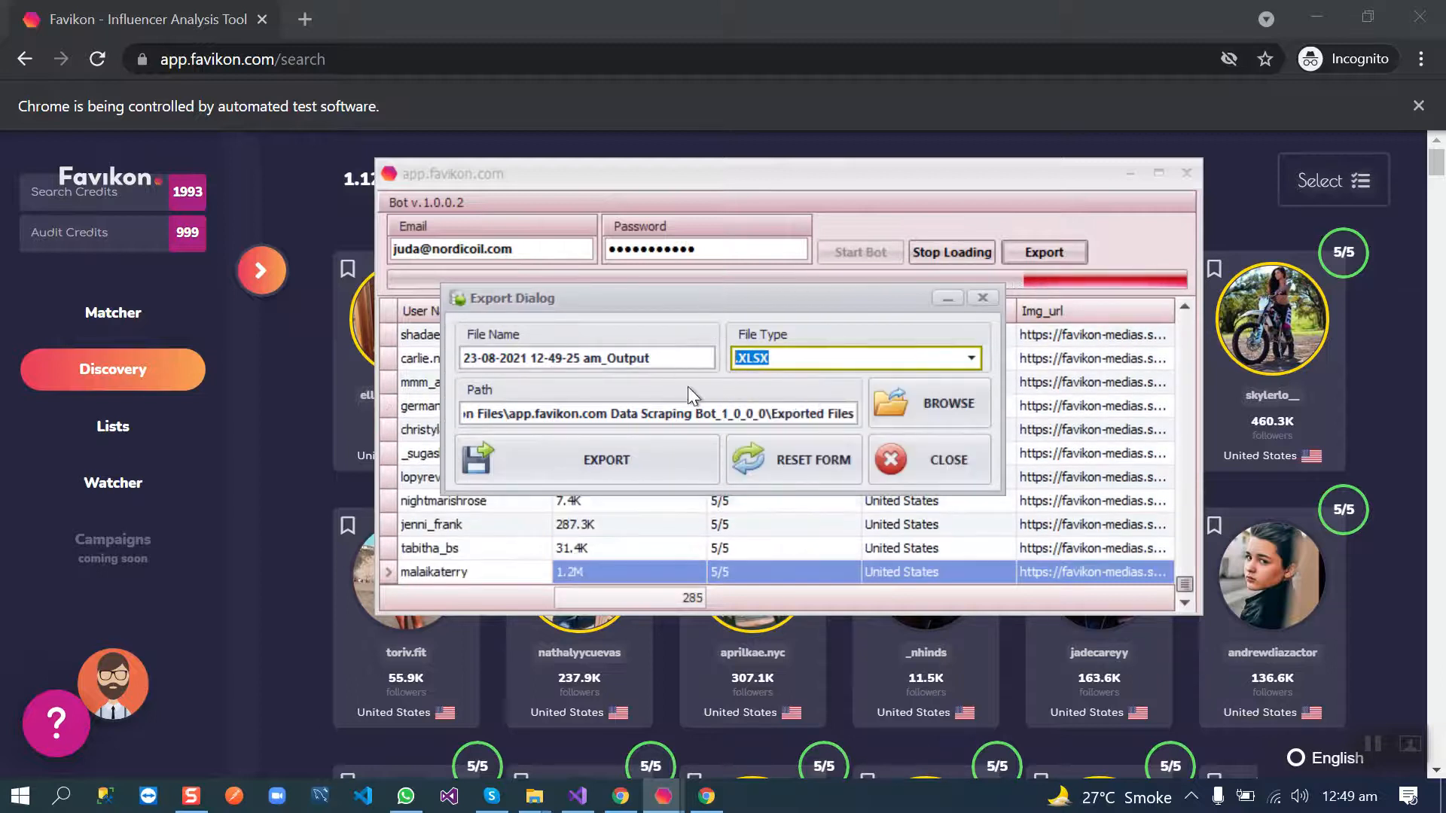
pyautogui.click(636, 453)
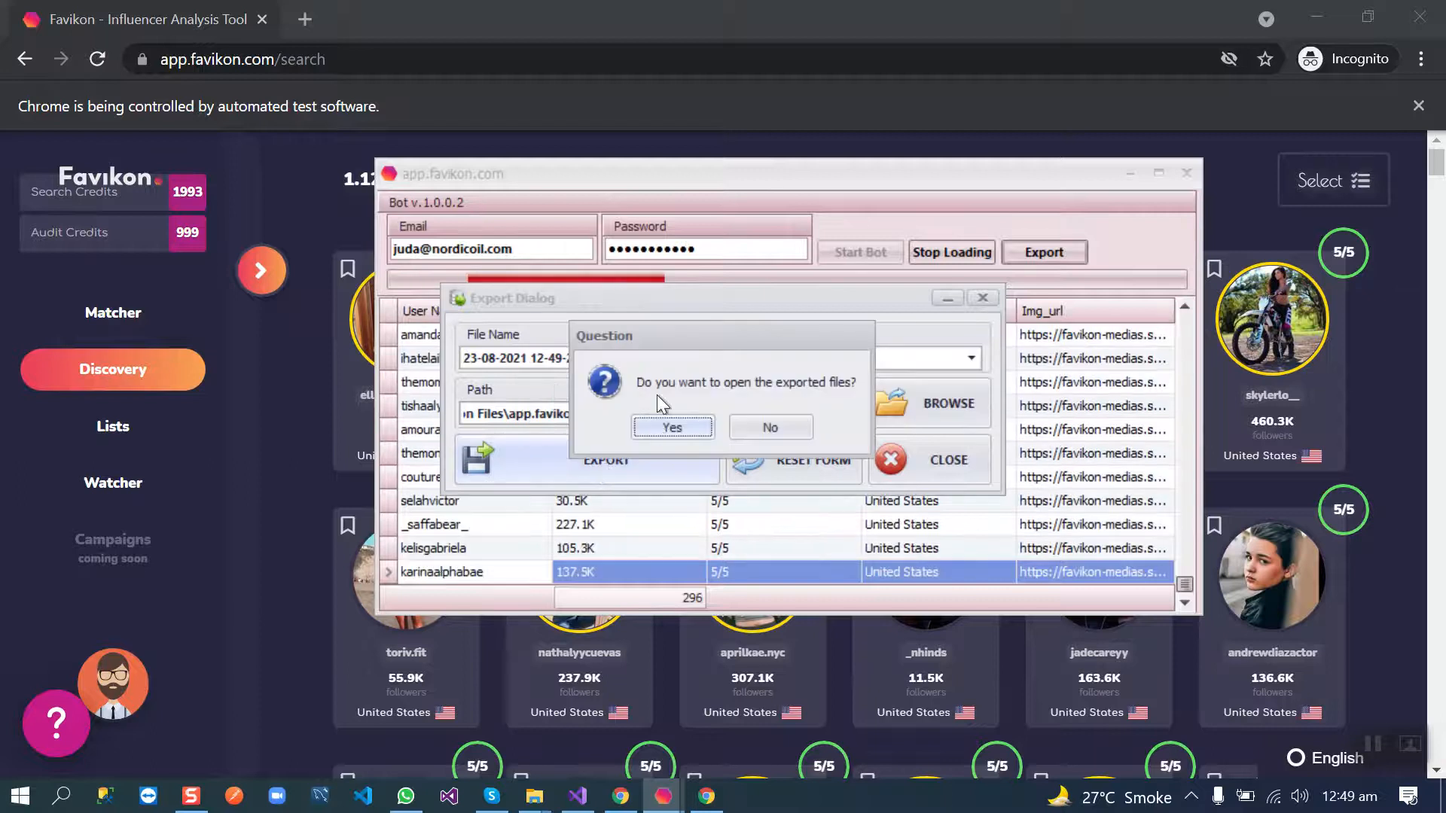
pyautogui.click(698, 426)
# Close the Export dialog and auto-fit every column of the exported worksheet.
pyautogui.click(918, 458)
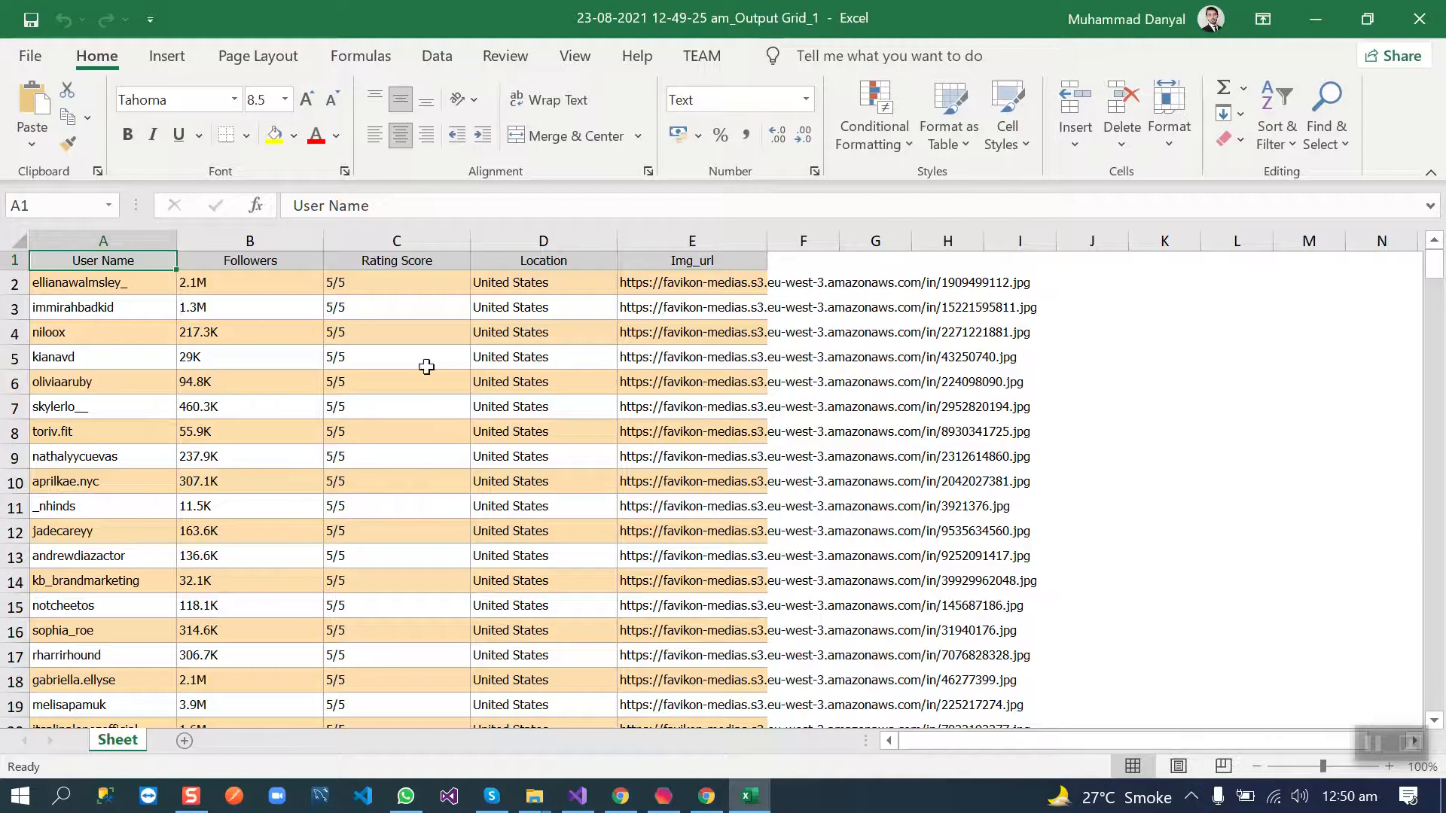
pyautogui.click(15, 243)
pyautogui.doubleClick(182, 241)
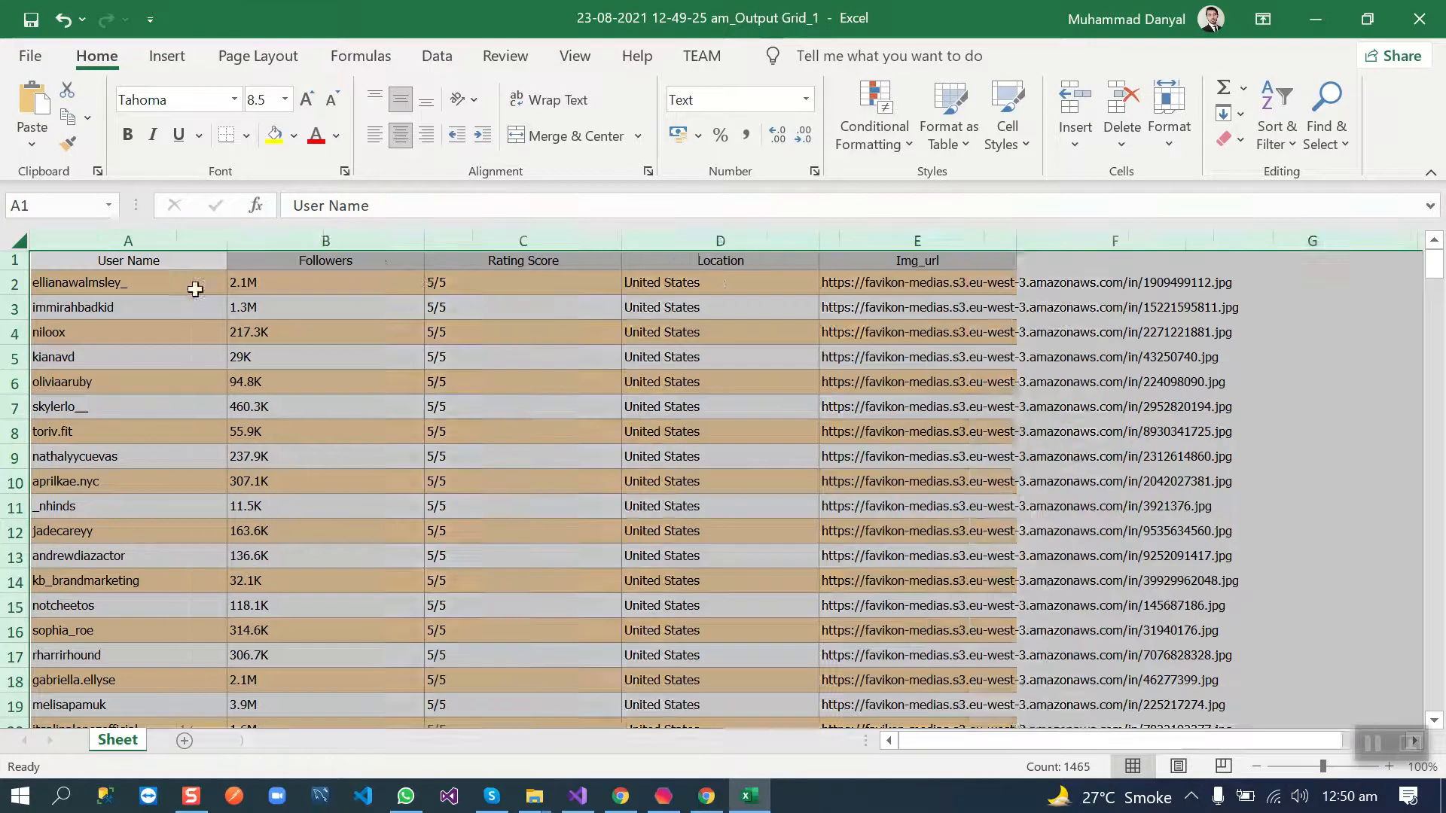
pyautogui.click(171, 355)
# Jump to the last data row and back, then close the workbook without saving.
pyautogui.hotkey('ctrl', 'Down')
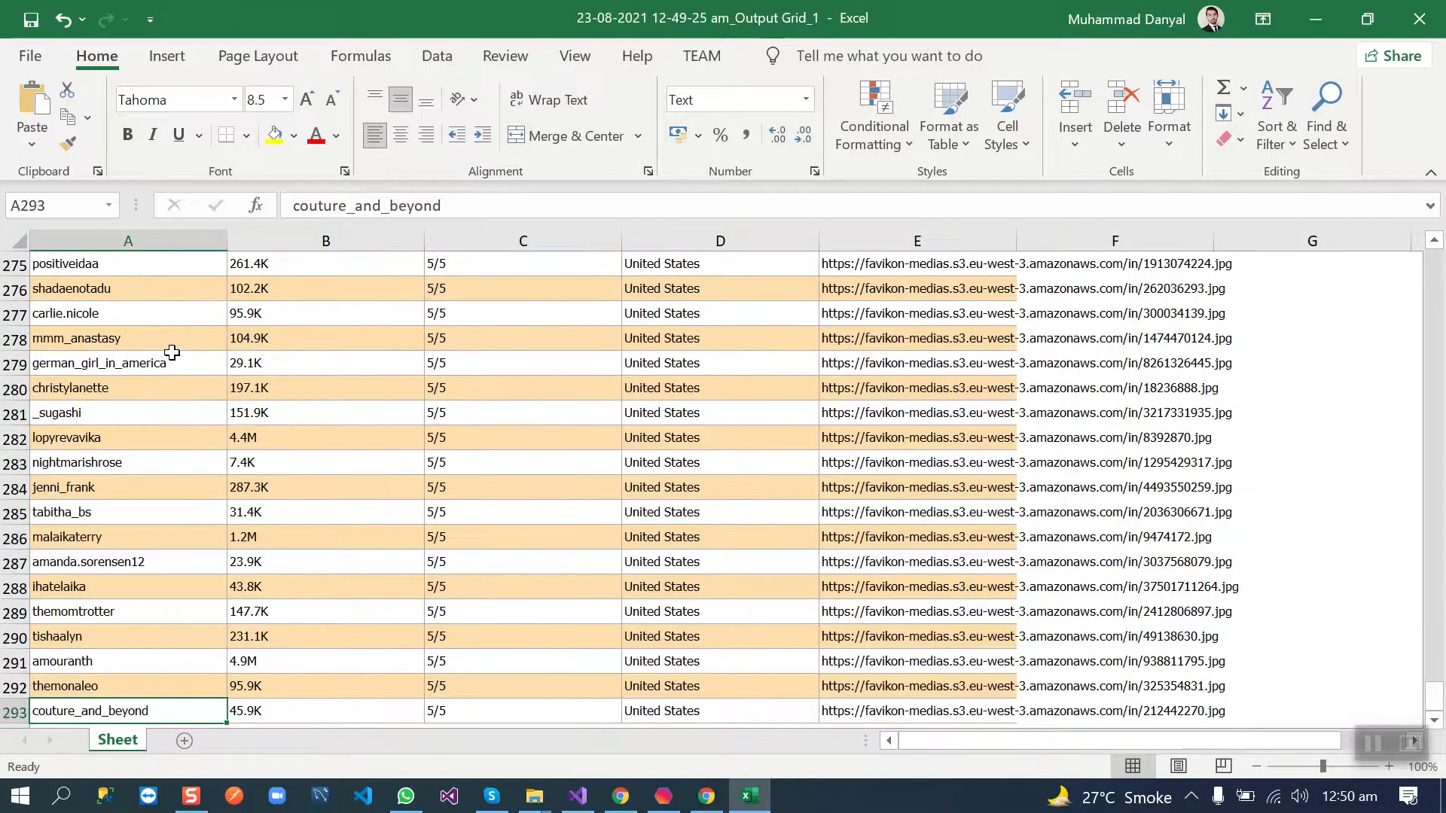
pyautogui.hotkey('ctrl', 'Up')
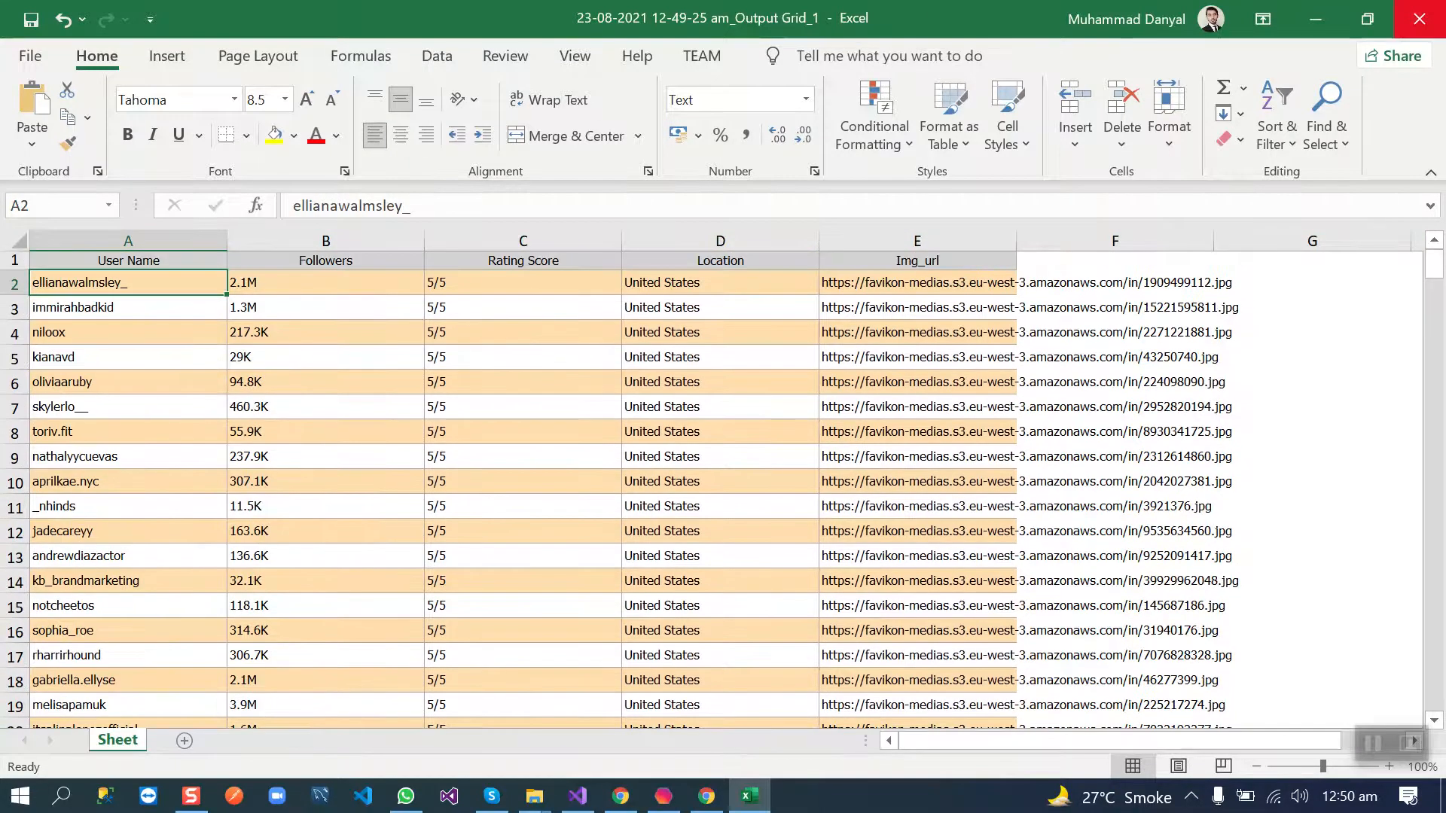
pyautogui.click(1420, 18)
pyautogui.click(728, 436)
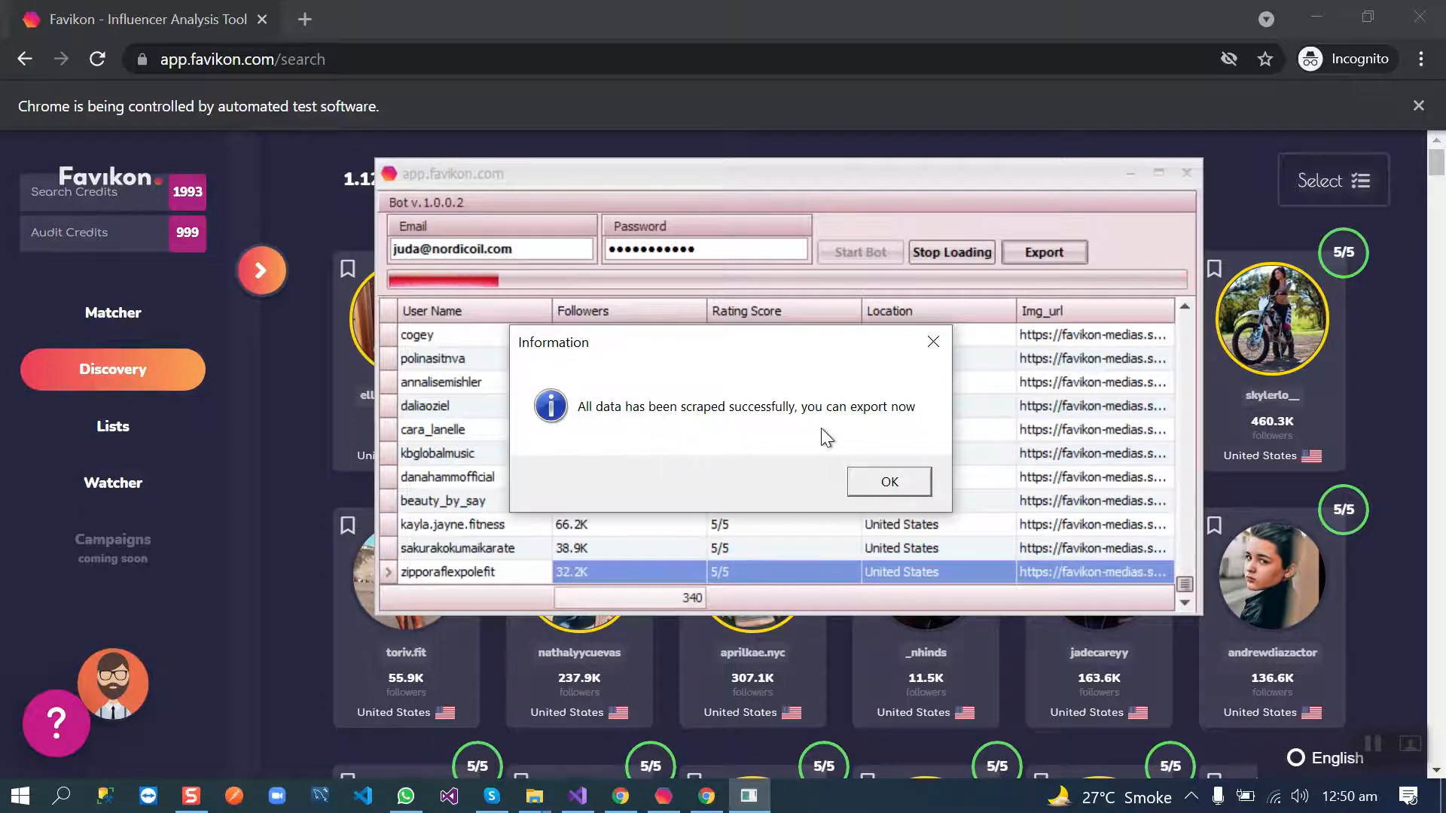
# Acknowledge scraping complete, export all 340 profiles again, and close the bot window.
pyautogui.click(902, 485)
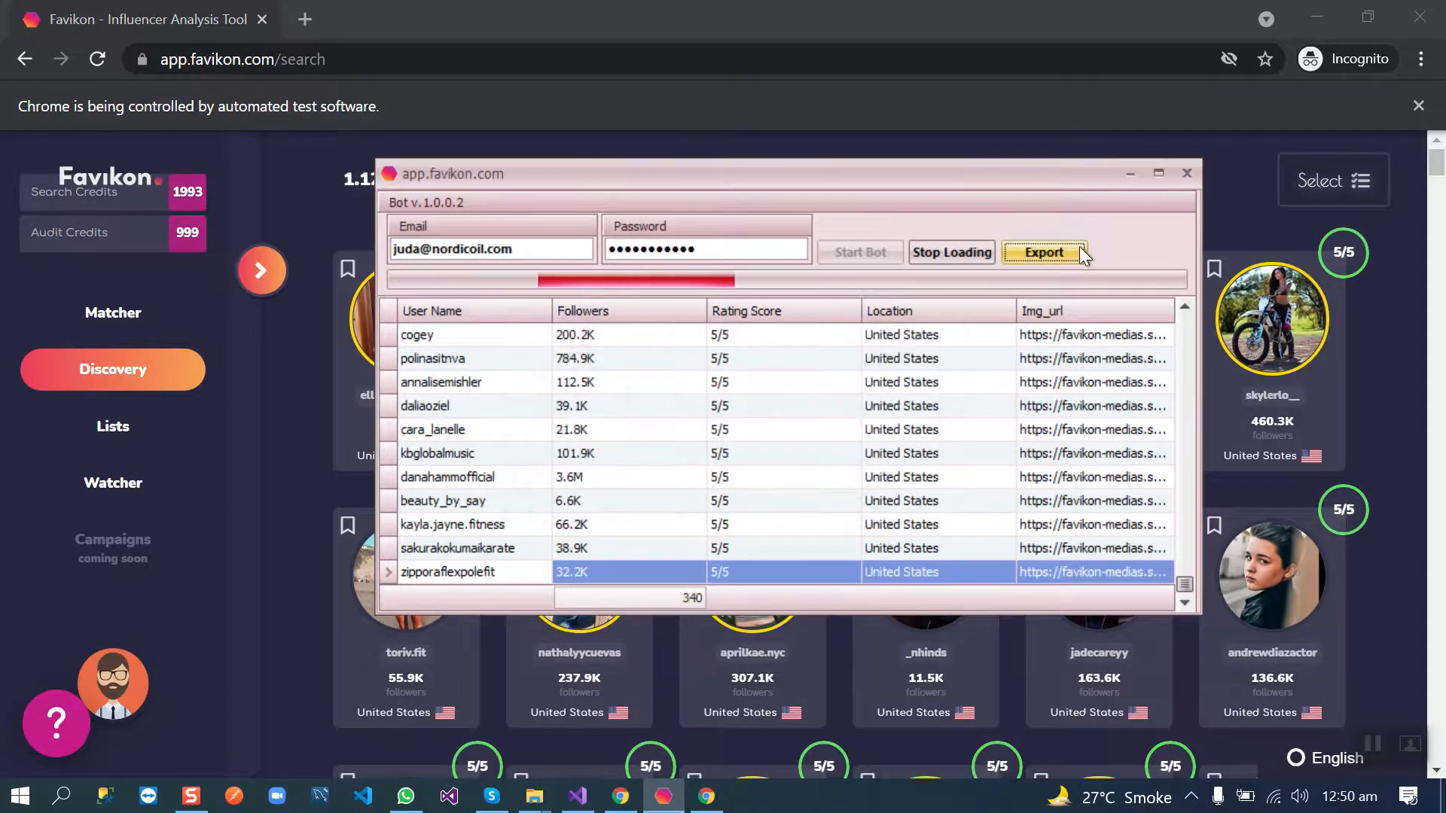
pyautogui.click(1044, 252)
pyautogui.click(652, 453)
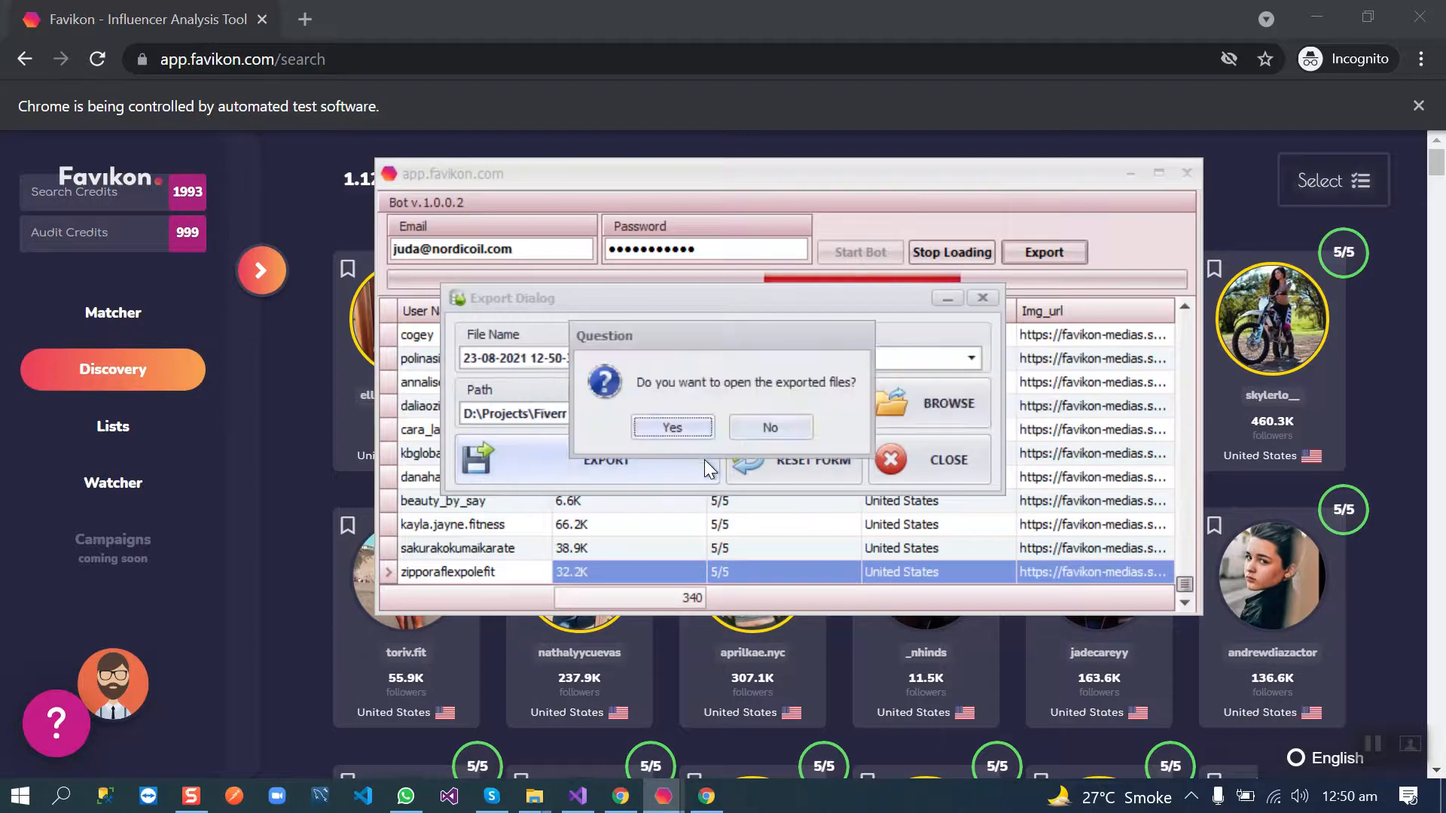
pyautogui.click(770, 427)
pyautogui.click(948, 459)
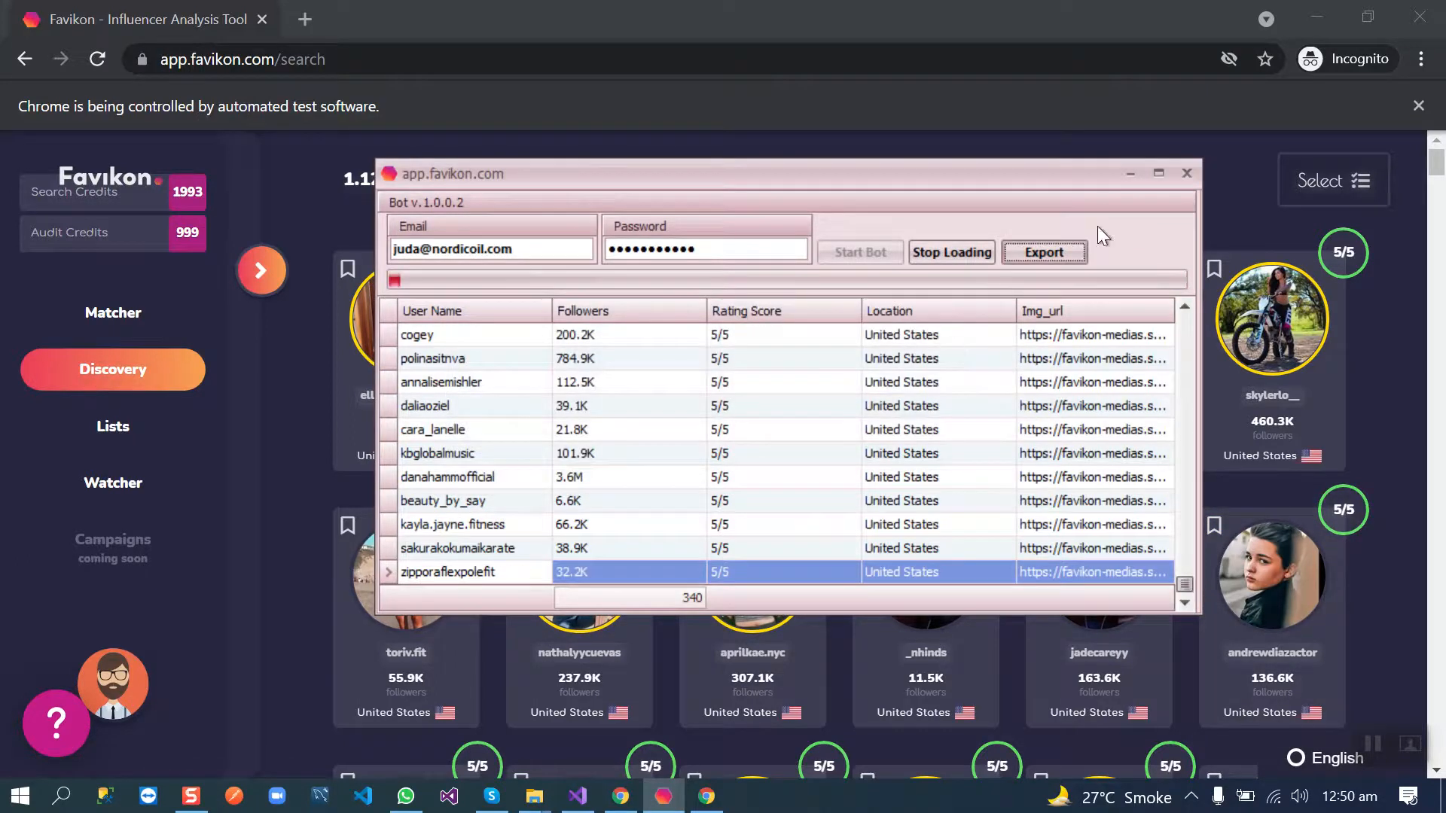
pyautogui.click(1130, 174)
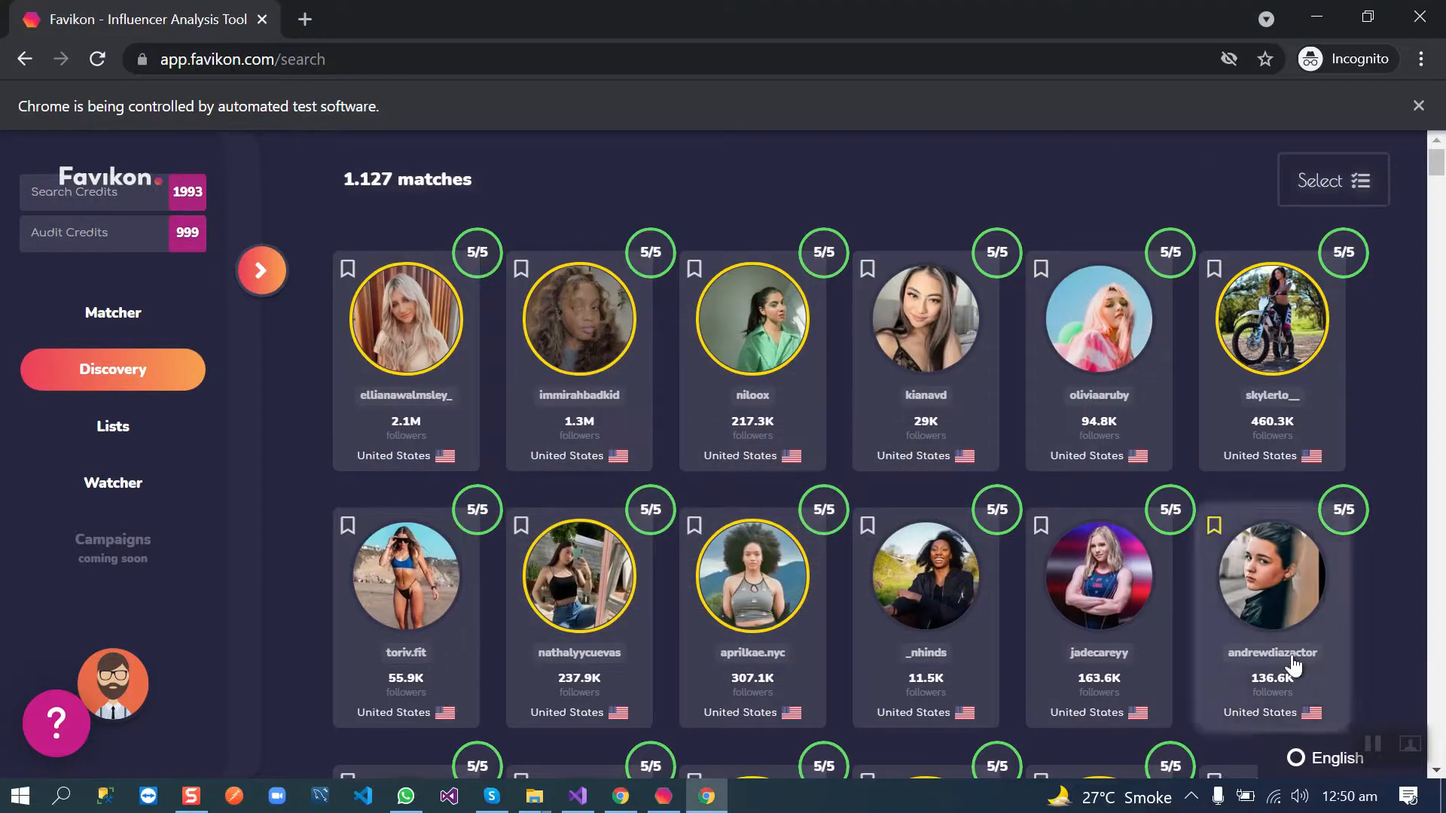